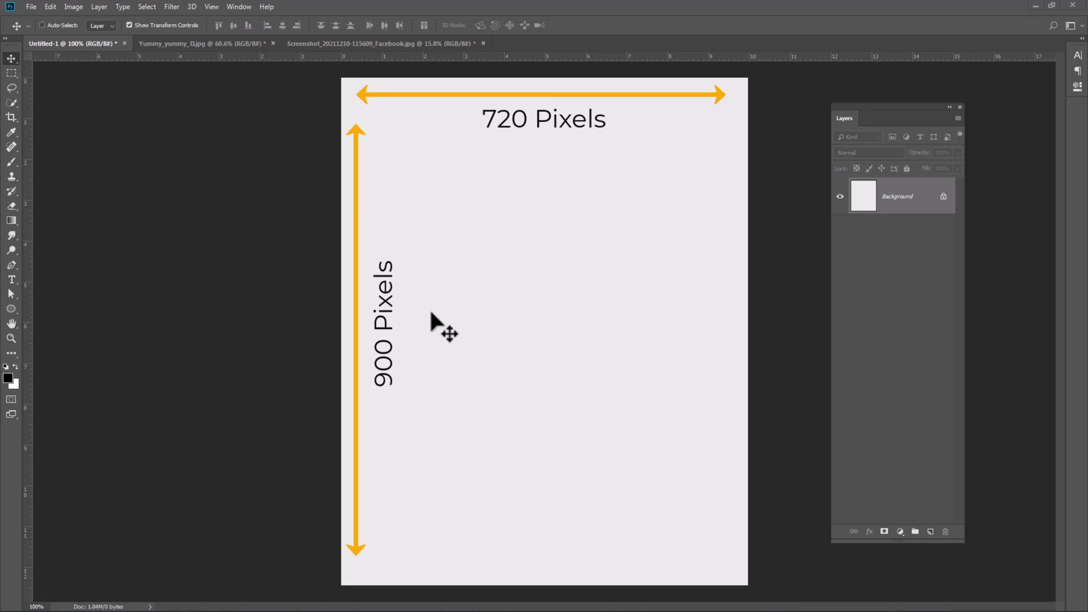
In the Facebook screenshot document, select the rectangular strip from the reactions row down to the next post's header and copy it
{"action": "left_click", "coordinate": [370, 45]}
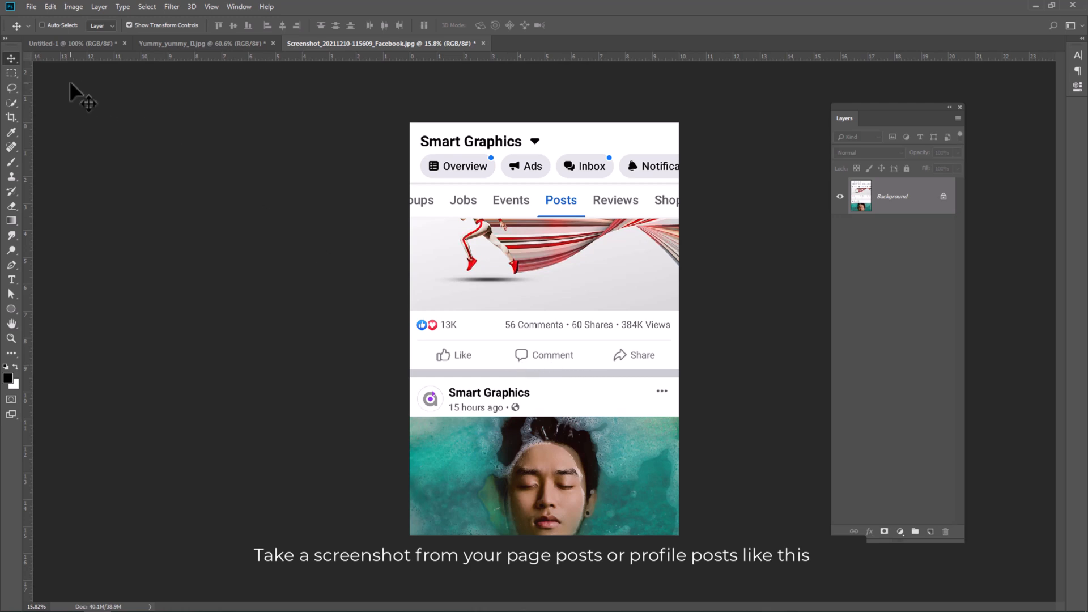
{"action": "left_click", "coordinate": [9, 73]}
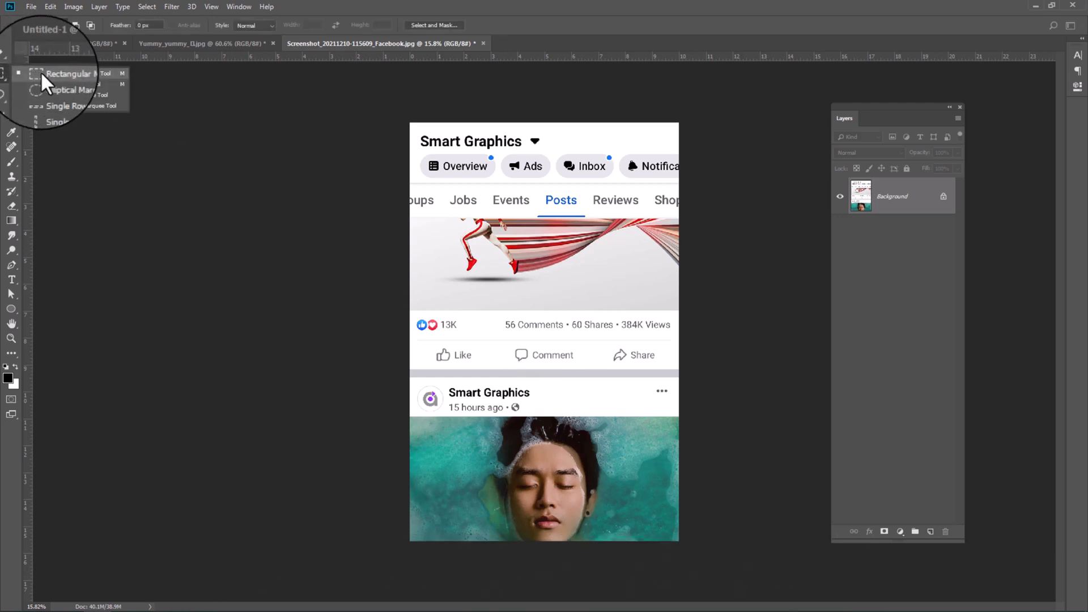
{"action": "left_click", "coordinate": [40, 74]}
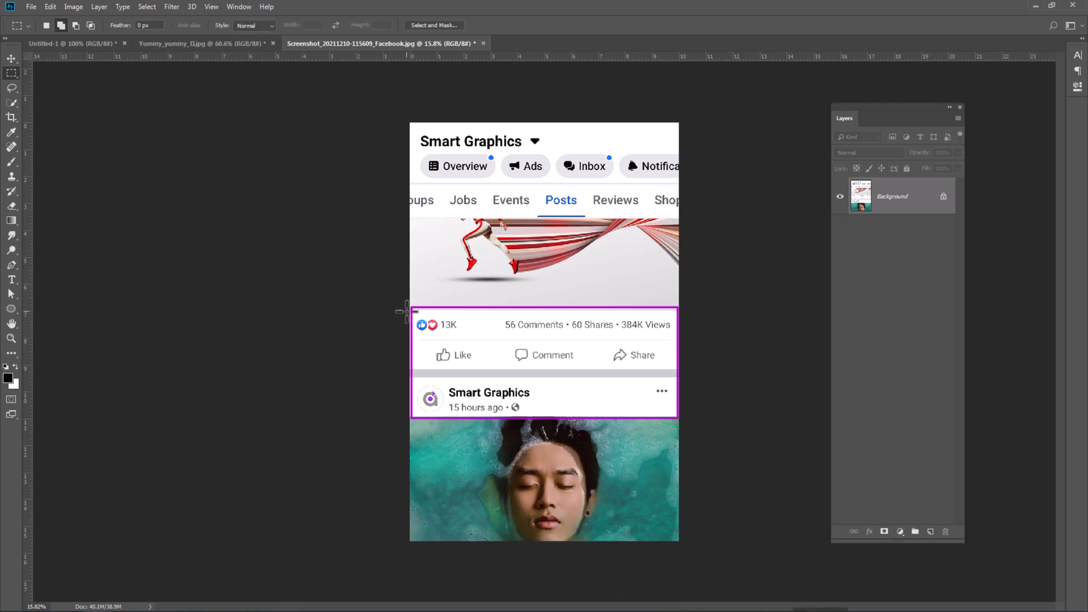
{"action": "left_click_drag", "start_coordinate": [409, 310], "coordinate": [713, 415]}
{"action": "left_click", "coordinate": [50, 6]}
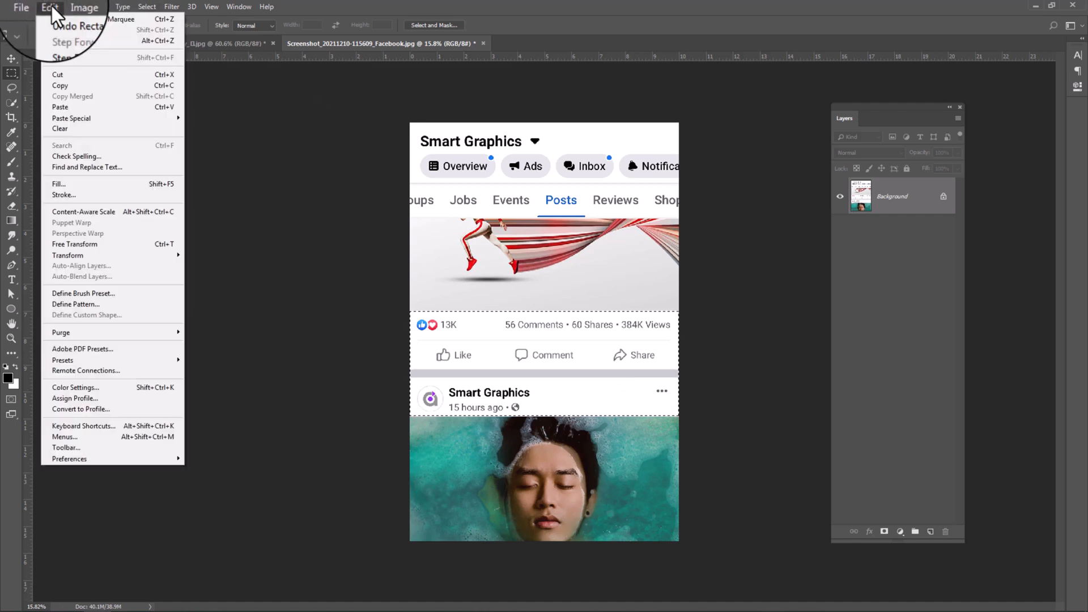
{"action": "left_click", "coordinate": [77, 86]}
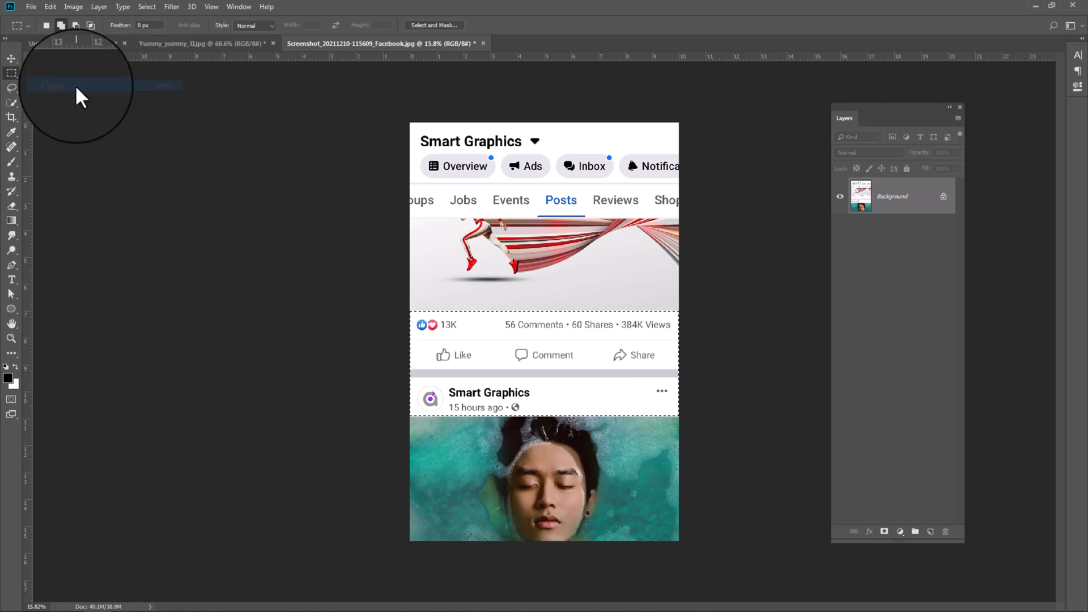
Paste the copied strip into the Untitled-1 document and convert its layer to a smart object
{"action": "left_click", "coordinate": [102, 44]}
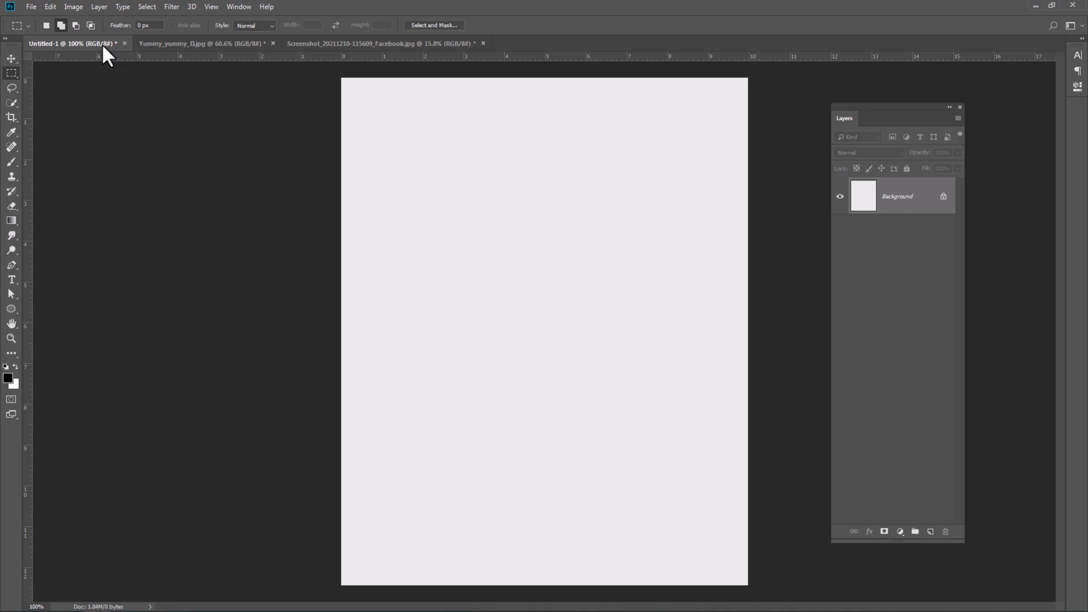
{"action": "left_click", "coordinate": [50, 7]}
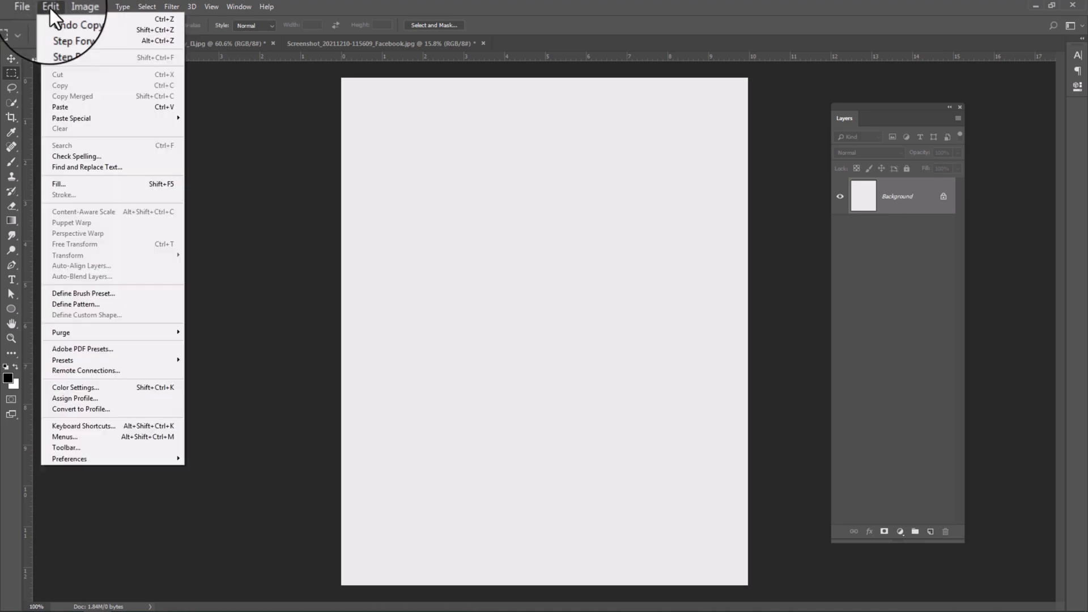
{"action": "left_click", "coordinate": [73, 105]}
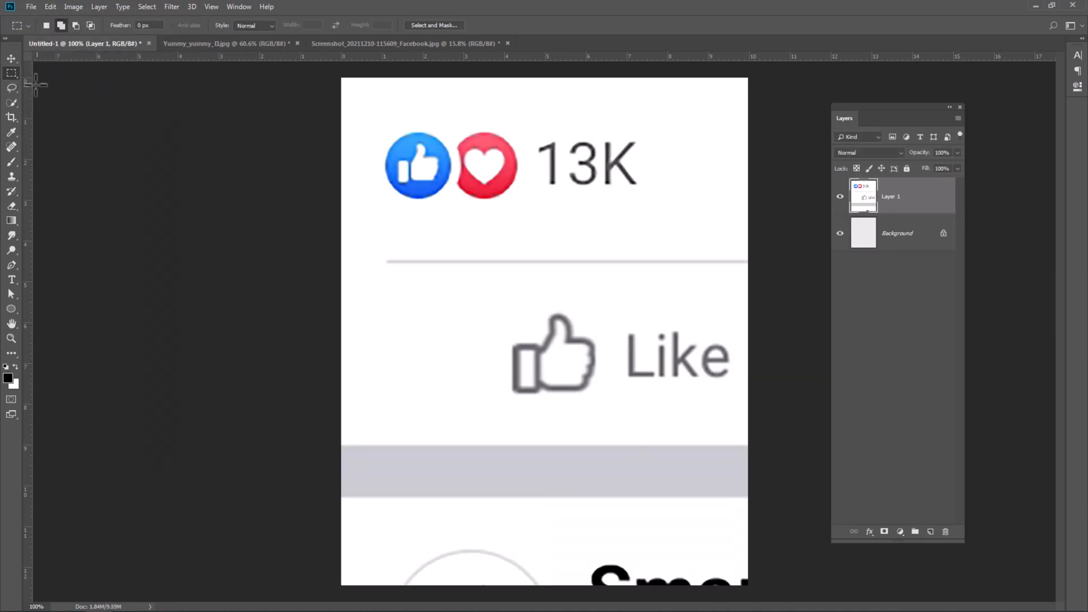
{"action": "left_click", "coordinate": [11, 58]}
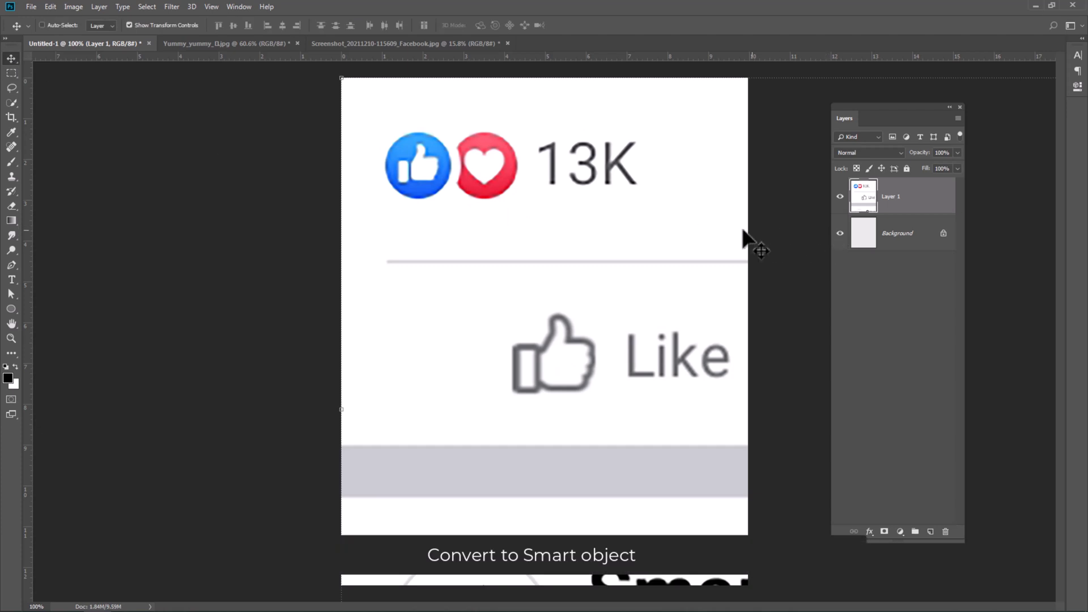
{"action": "right_click", "coordinate": [903, 199]}
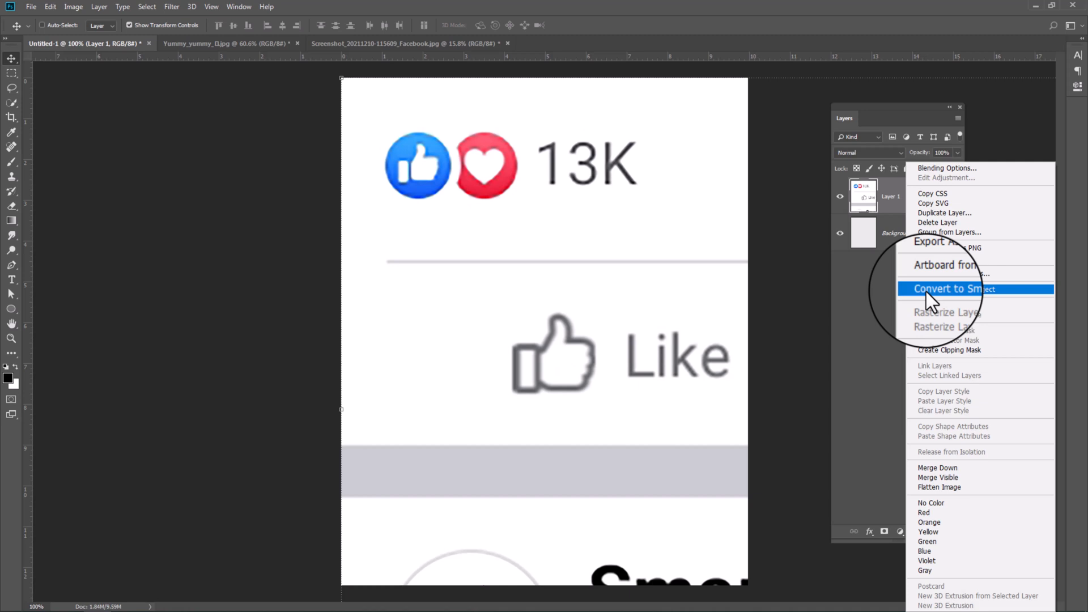
{"action": "left_click", "coordinate": [926, 291]}
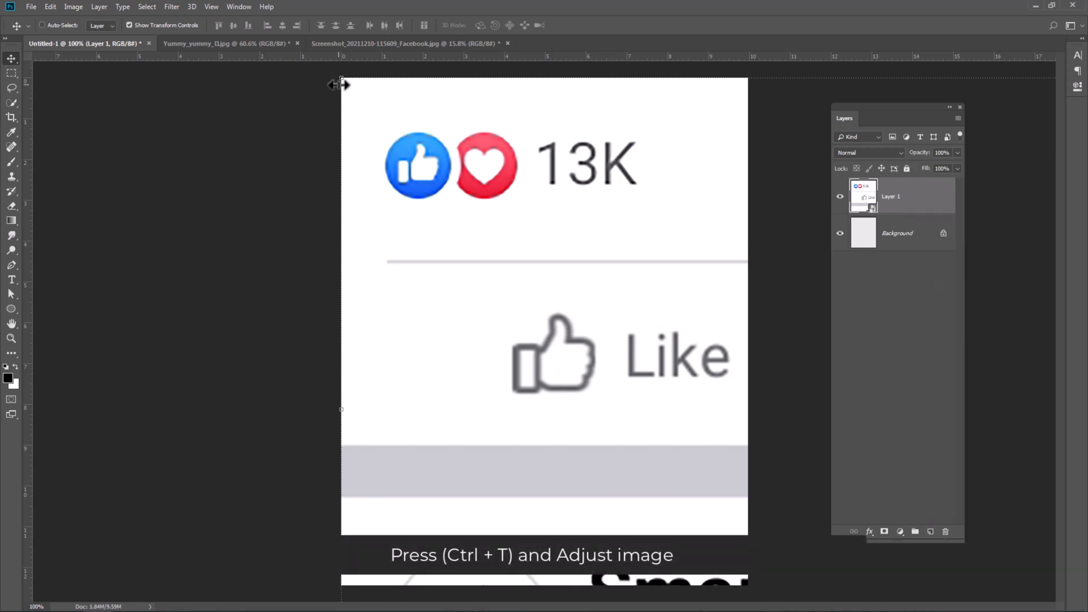
Scale the pasted post strip to about 24% so it spans the canvas width, and place it near the canvas's vertical middle
{"action": "key", "text": "ctrl+t"}
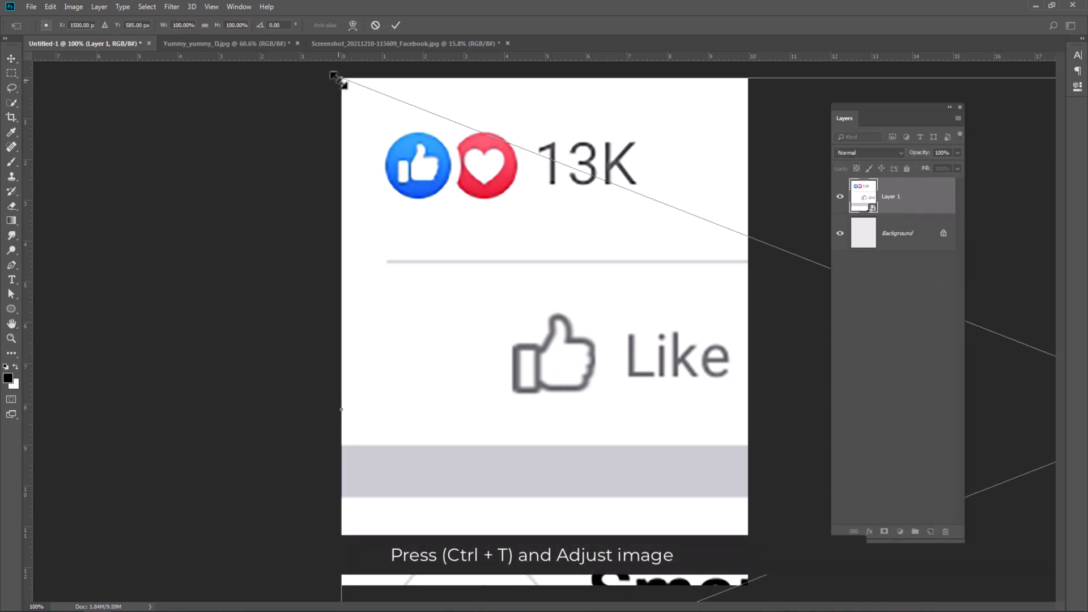
{"action": "left_click_drag", "start_coordinate": [338, 79], "coordinate": [637, 428]}
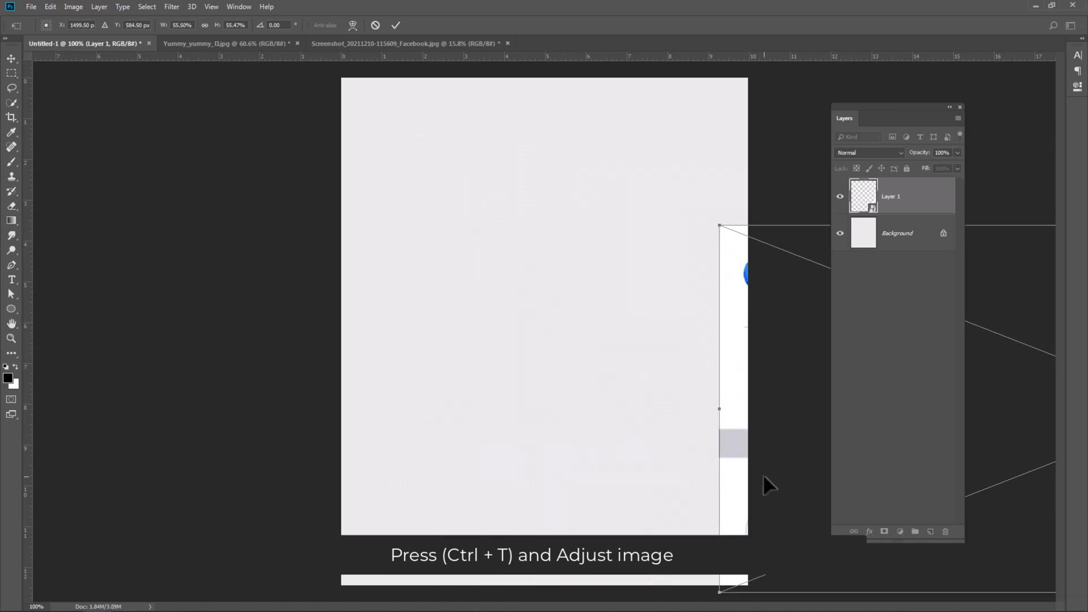
{"action": "left_click_drag", "start_coordinate": [764, 476], "coordinate": [426, 365]}
{"action": "left_click_drag", "start_coordinate": [369, 105], "coordinate": [624, 312]}
{"action": "left_click_drag", "start_coordinate": [728, 316], "coordinate": [403, 323]}
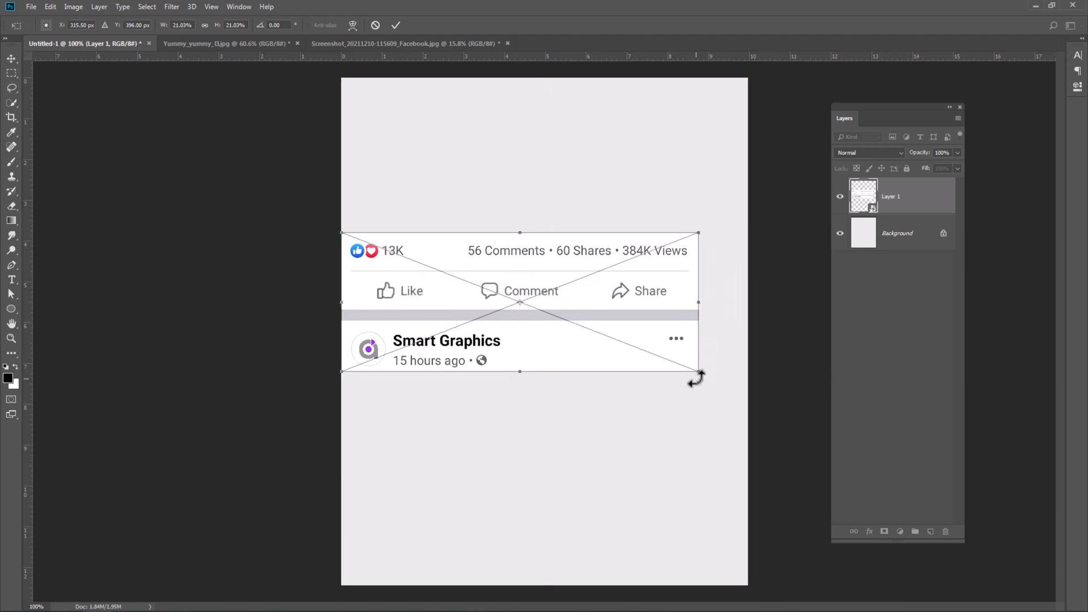
{"action": "left_click_drag", "start_coordinate": [696, 375], "coordinate": [736, 416]}
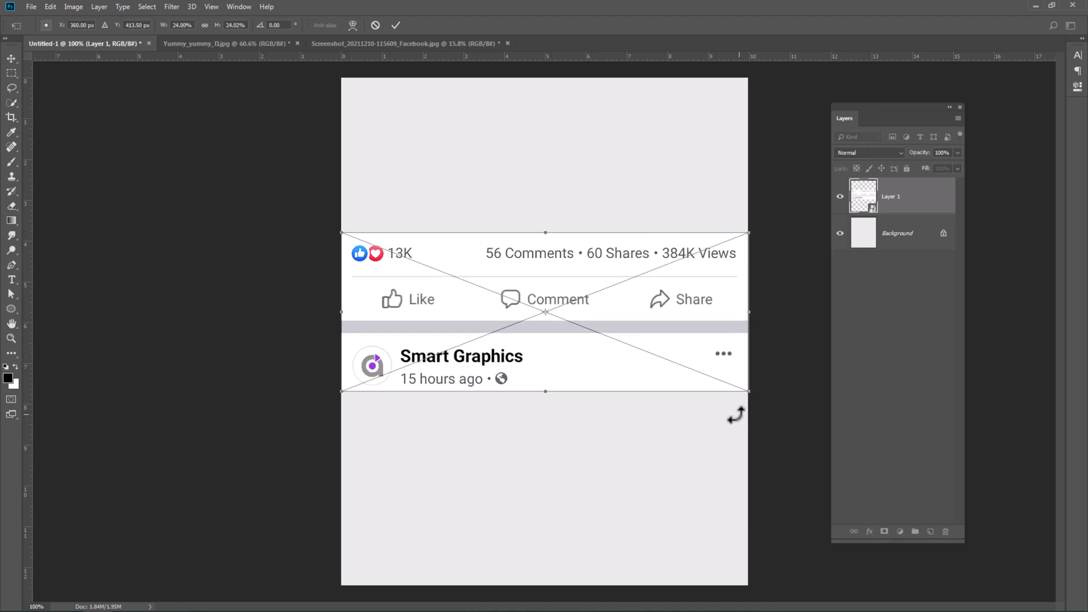
{"action": "left_click", "coordinate": [395, 25]}
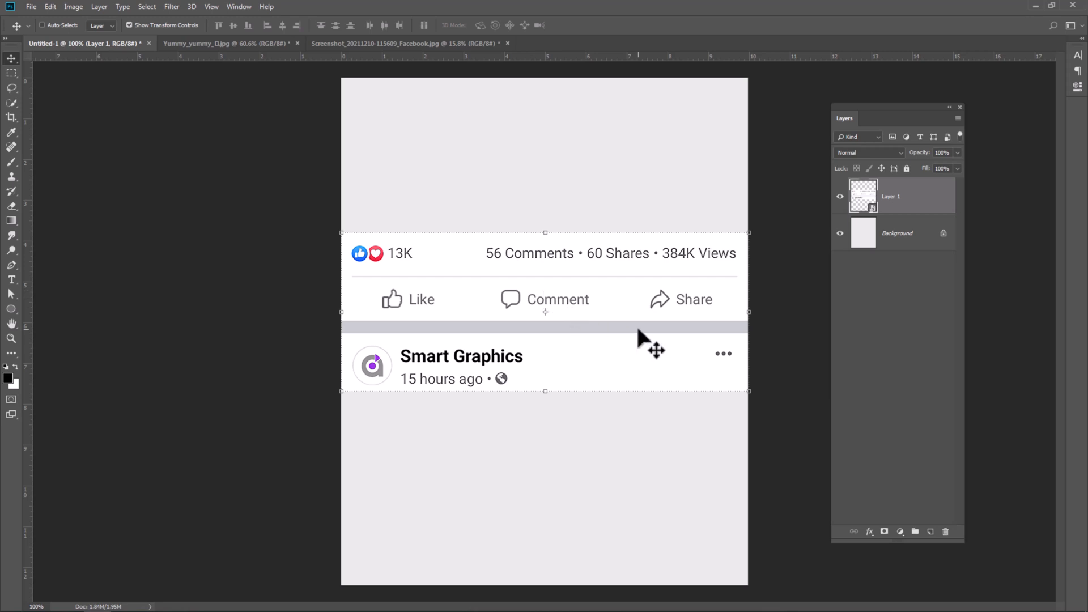
{"action": "left_click_drag", "start_coordinate": [638, 329], "coordinate": [637, 344]}
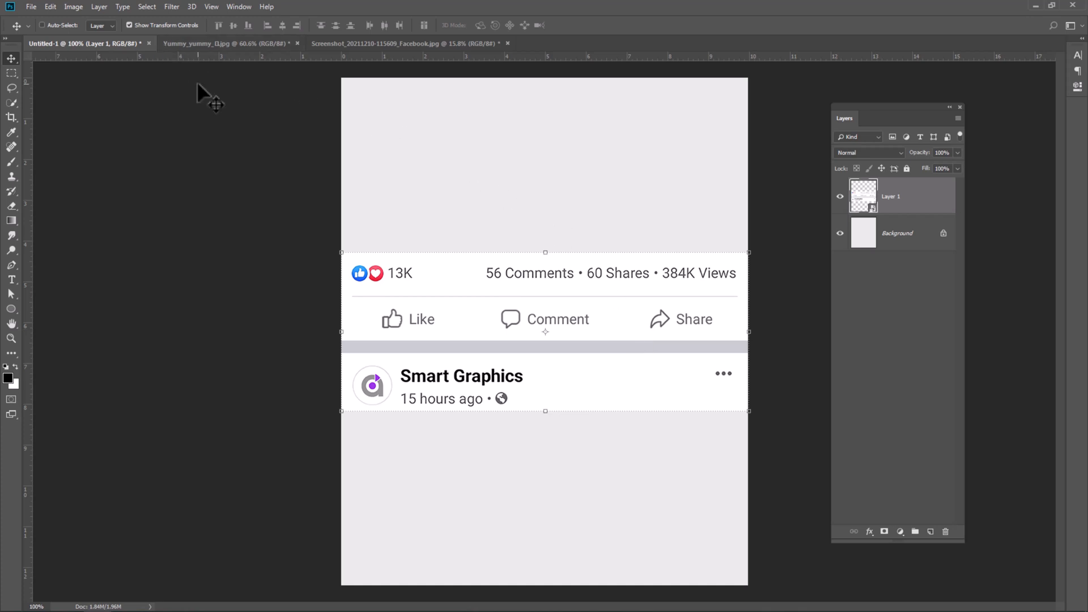
Bring the photo of the woman with the drink into the Untitled-1 document and convert its layer to a smart object
{"action": "left_click", "coordinate": [206, 47]}
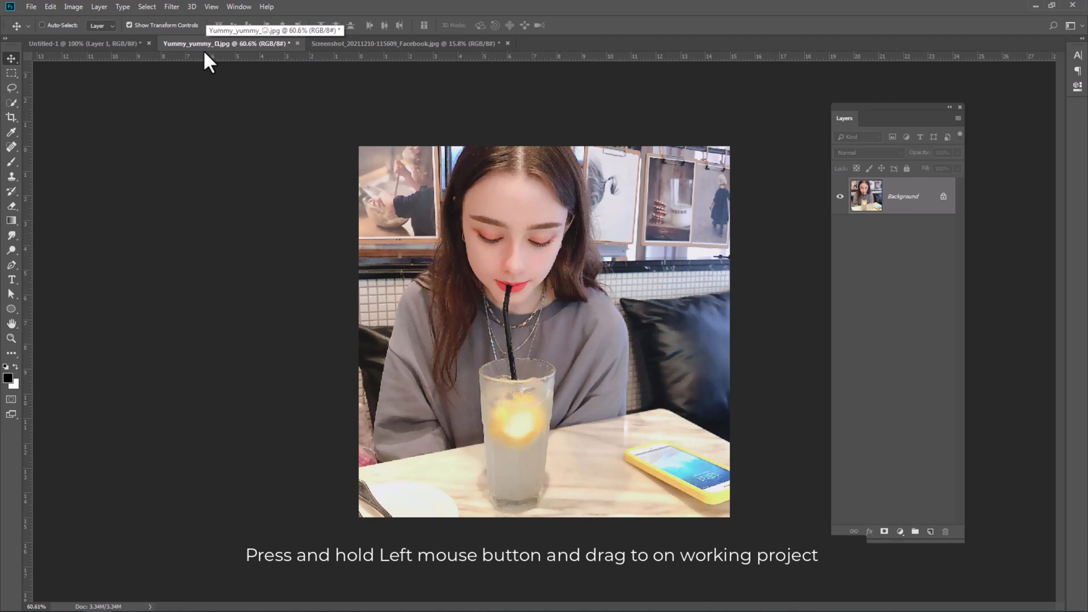
{"action": "left_click_drag", "start_coordinate": [569, 243], "coordinate": [522, 331]}
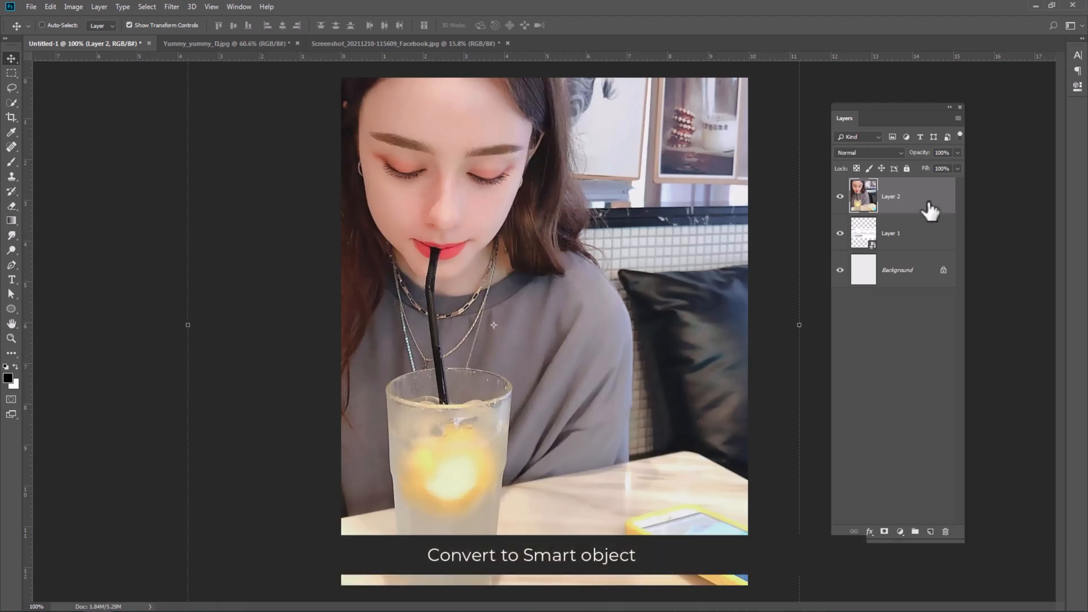
{"action": "right_click", "coordinate": [927, 210]}
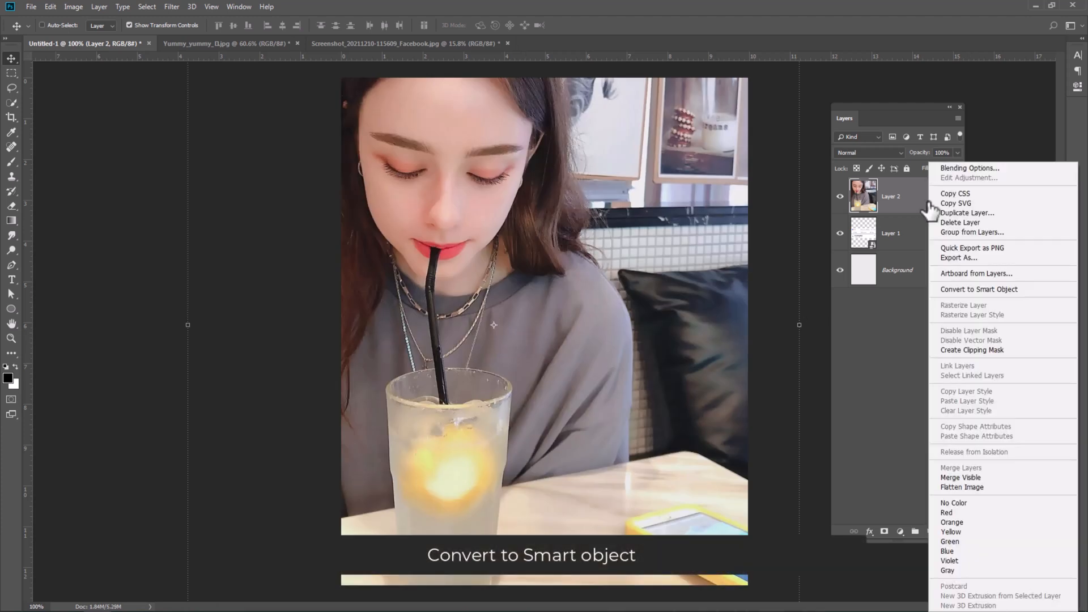
{"action": "left_click", "coordinate": [952, 291]}
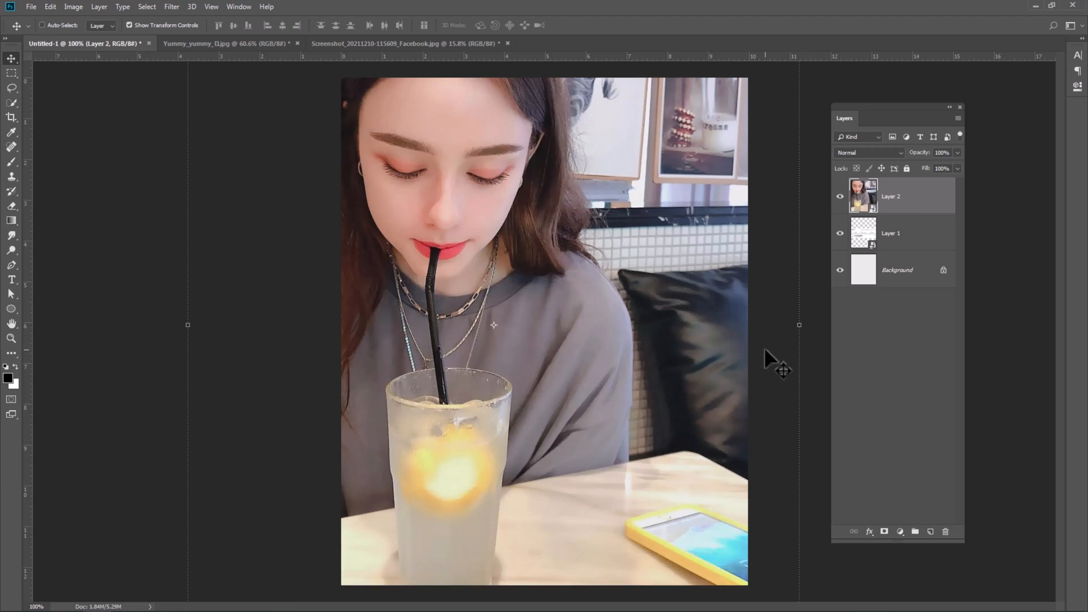
Scale the photo down to the full canvas width and align it with the top edge of the canvas
{"action": "scroll", "coordinate": [765, 348], "scroll_direction": "down", "scroll_amount": 1}
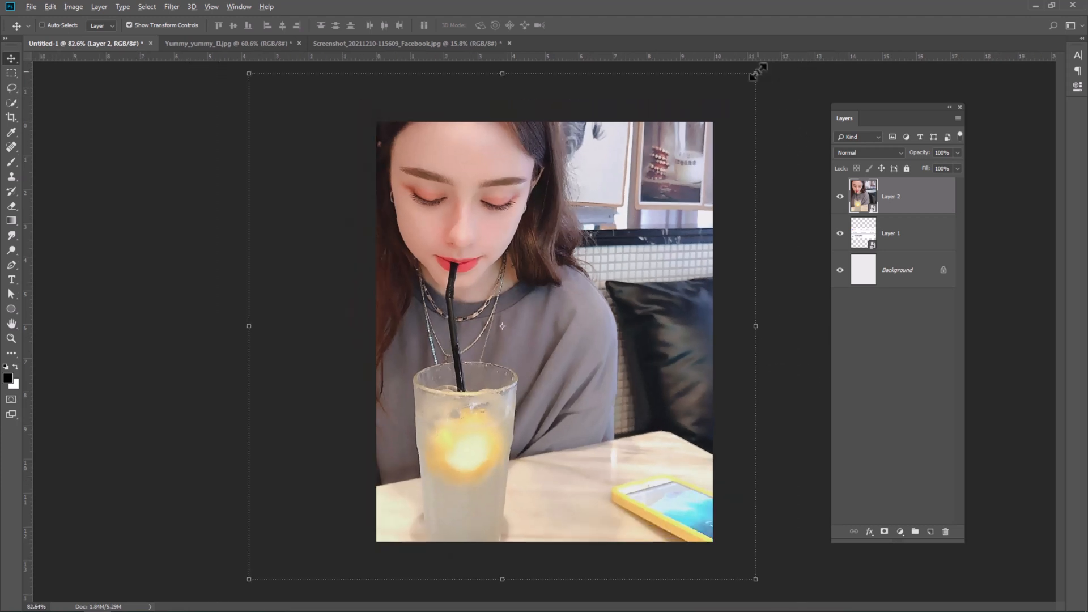
{"action": "left_click_drag", "start_coordinate": [759, 72], "coordinate": [643, 188]}
{"action": "scroll", "coordinate": [646, 198], "scroll_direction": "up", "scroll_amount": 1}
{"action": "left_click_drag", "start_coordinate": [623, 255], "coordinate": [635, 181]}
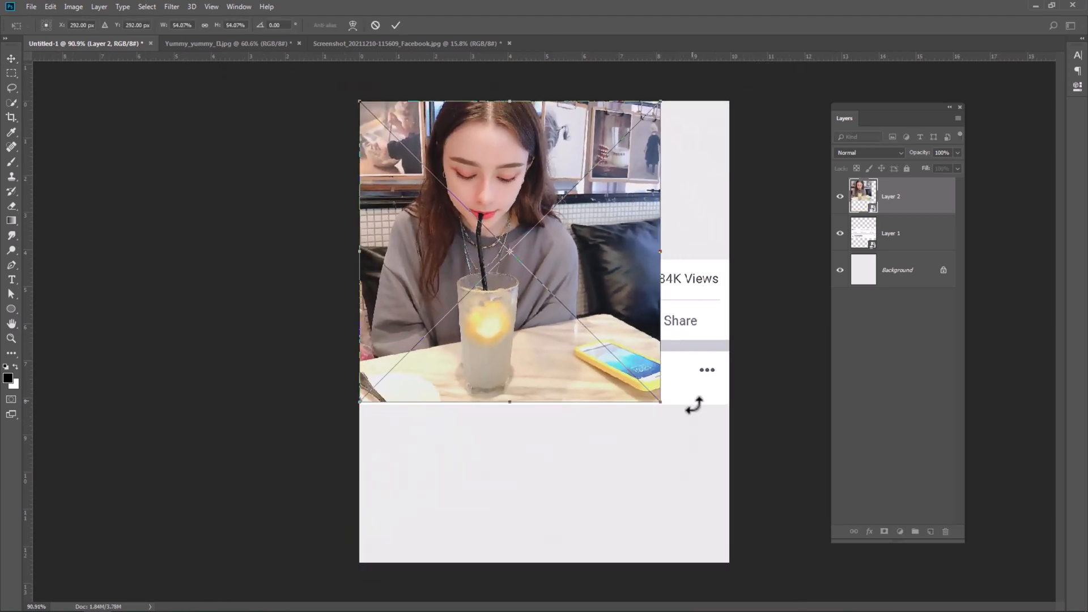
{"action": "left_click_drag", "start_coordinate": [661, 402], "coordinate": [748, 454]}
{"action": "left_click", "coordinate": [395, 25]}
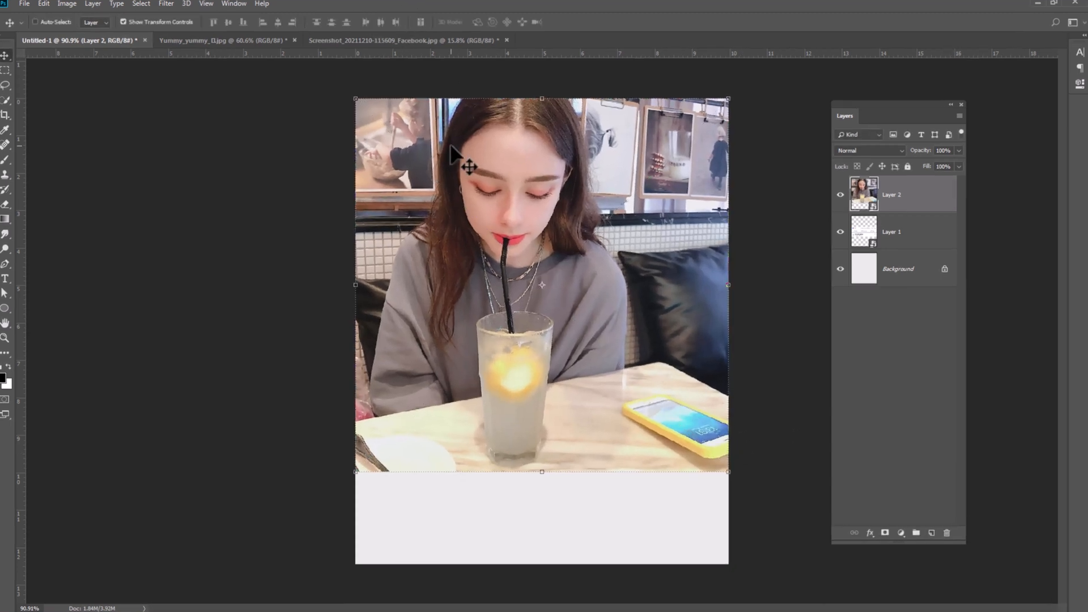
Duplicate the photo layer, Layer 2, and hide the copy
{"action": "left_click_drag", "start_coordinate": [909, 207], "coordinate": [963, 566]}
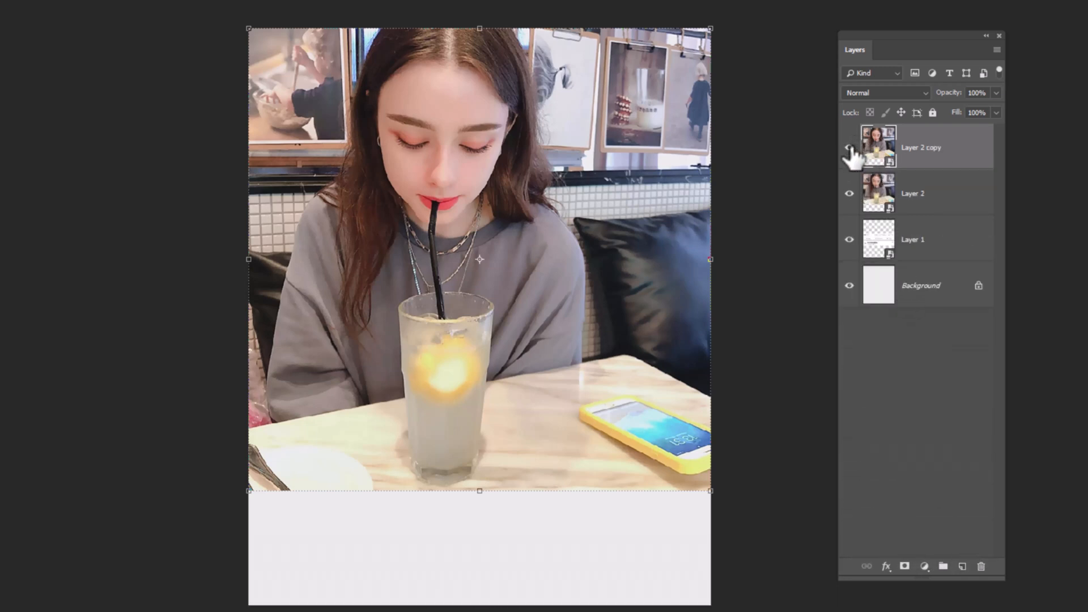
{"action": "left_click", "coordinate": [849, 149]}
Lower Layer 2's opacity to about 56% and move the post strip on Layer 1 slightly upward to position it against the photo
{"action": "left_click", "coordinate": [920, 200]}
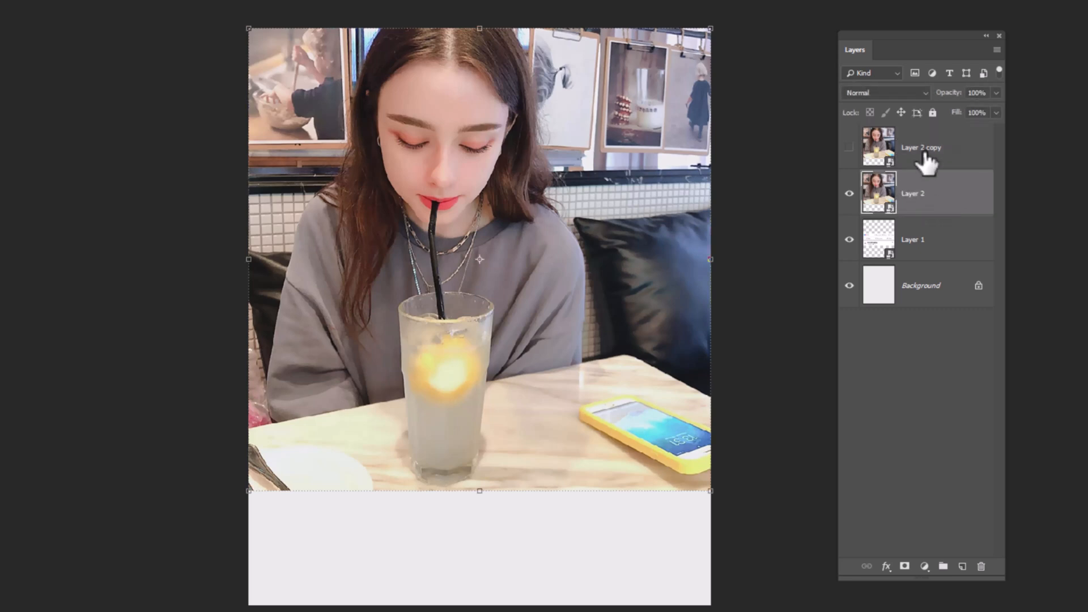
{"action": "left_click_drag", "start_coordinate": [953, 94], "coordinate": [932, 104]}
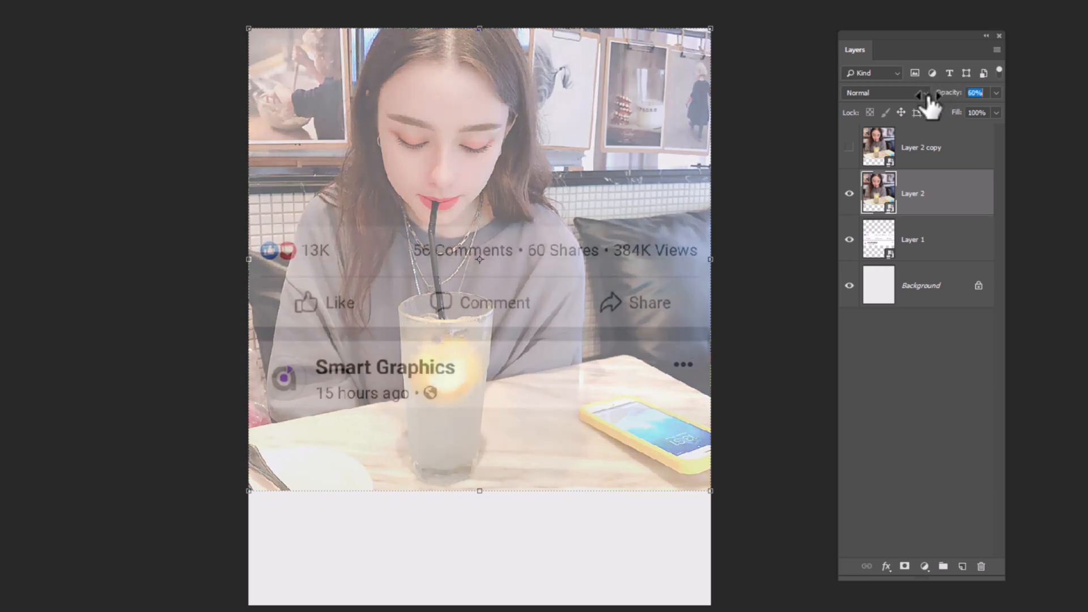
{"action": "left_click", "coordinate": [927, 245]}
{"action": "left_click_drag", "start_coordinate": [584, 345], "coordinate": [598, 325]}
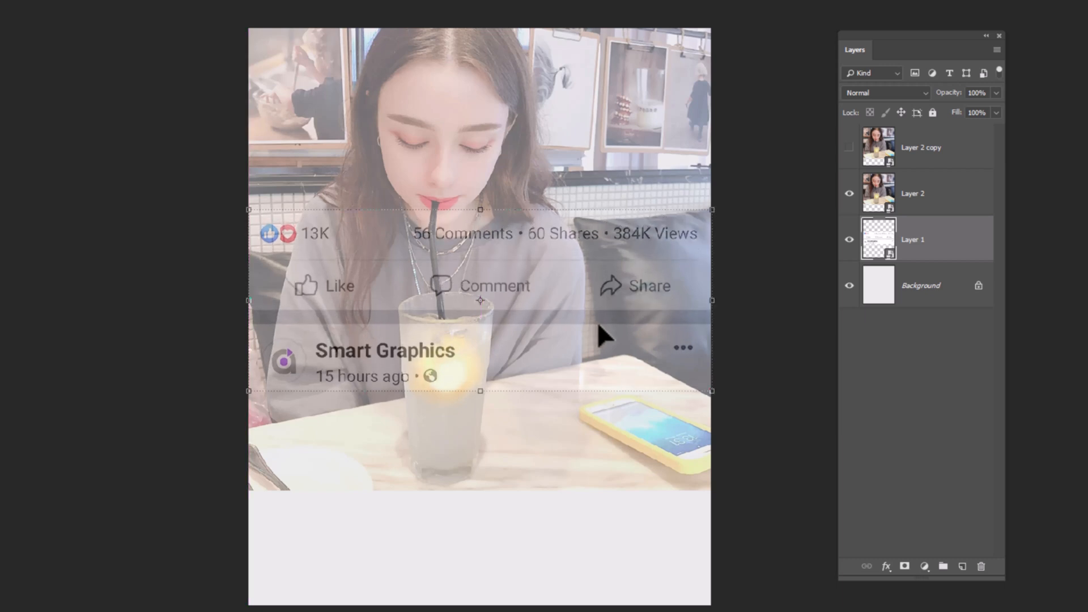
{"action": "key", "text": "ctrl+t"}
Set Layer 2's opacity back to 100% and hide that layer
{"action": "left_click", "coordinate": [924, 195]}
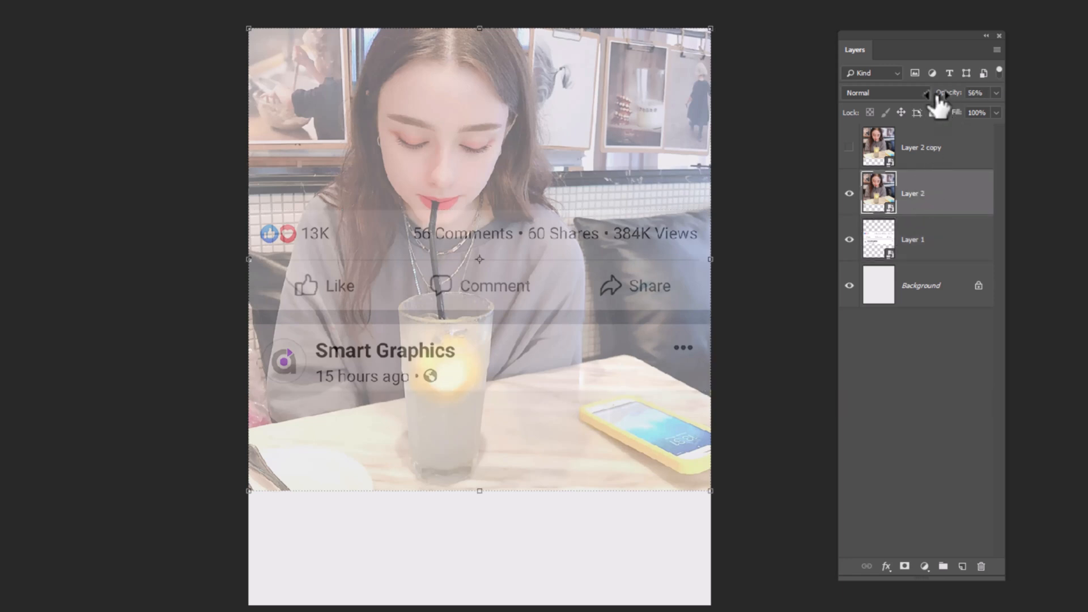
{"action": "left_click_drag", "start_coordinate": [941, 102], "coordinate": [987, 112]}
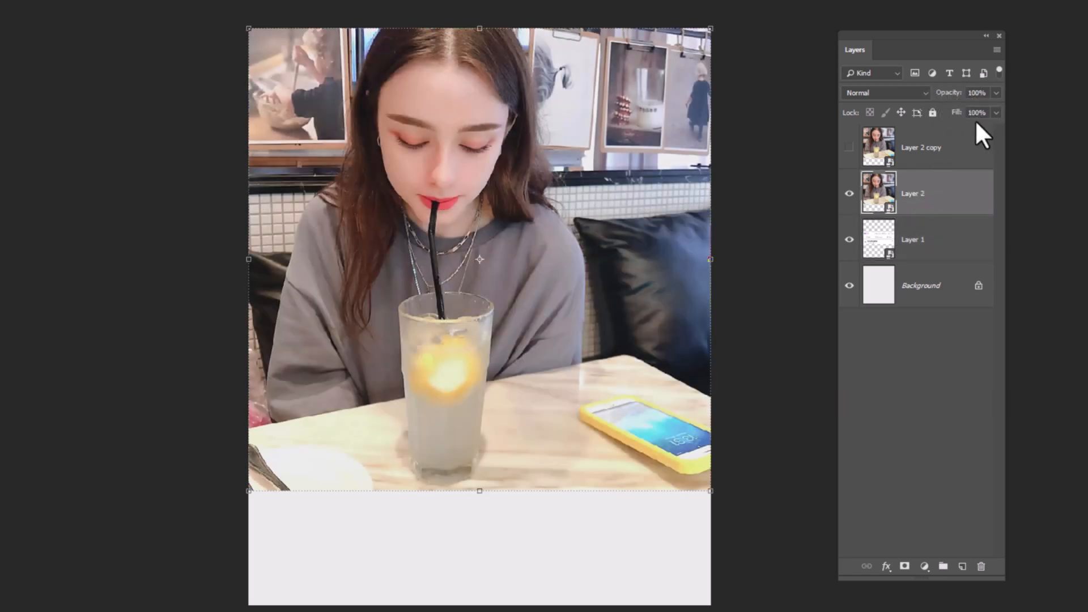
{"action": "left_click", "coordinate": [849, 194]}
Place horizontal ruler guides along the upper and lower edges of the post strip on Layer 1
{"action": "left_click", "coordinate": [923, 250]}
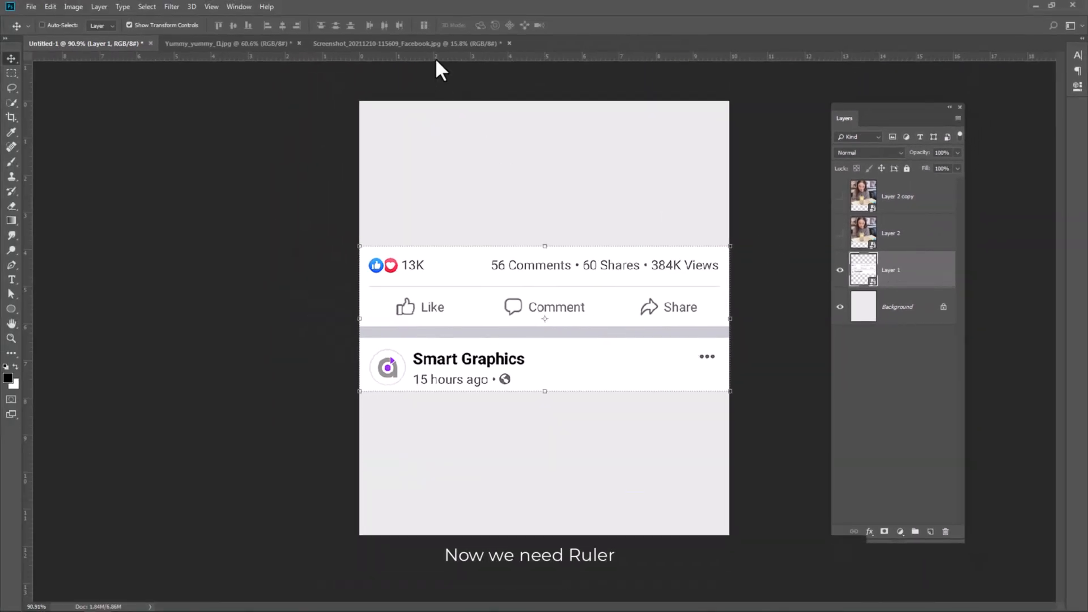
{"action": "left_click", "coordinate": [211, 7]}
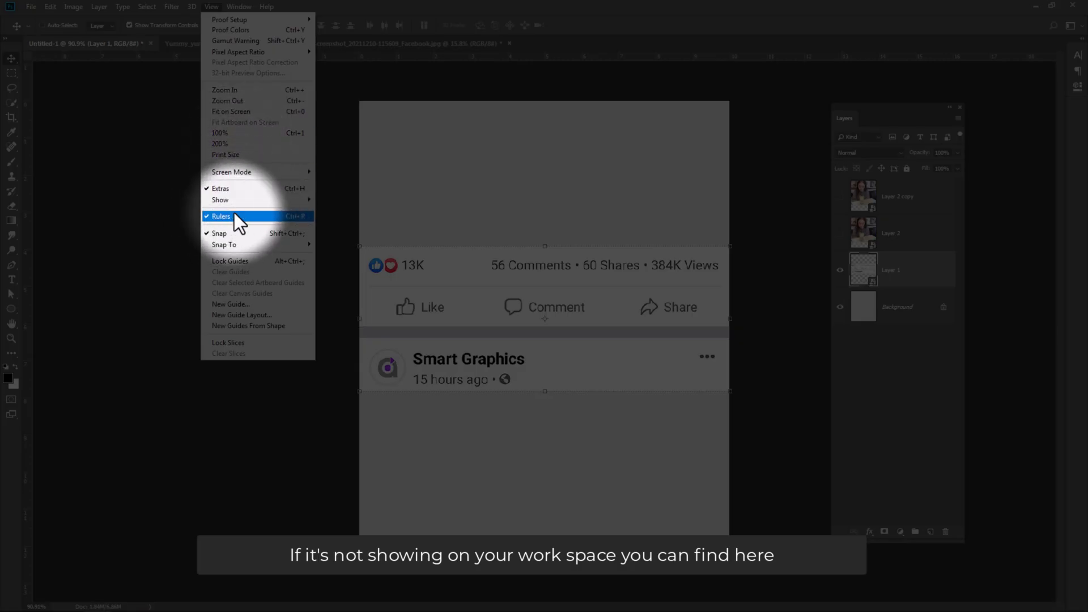
{"action": "left_click", "coordinate": [547, 44]}
{"action": "left_click_drag", "start_coordinate": [547, 57], "coordinate": [522, 246]}
{"action": "left_click_drag", "start_coordinate": [504, 57], "coordinate": [517, 394]}
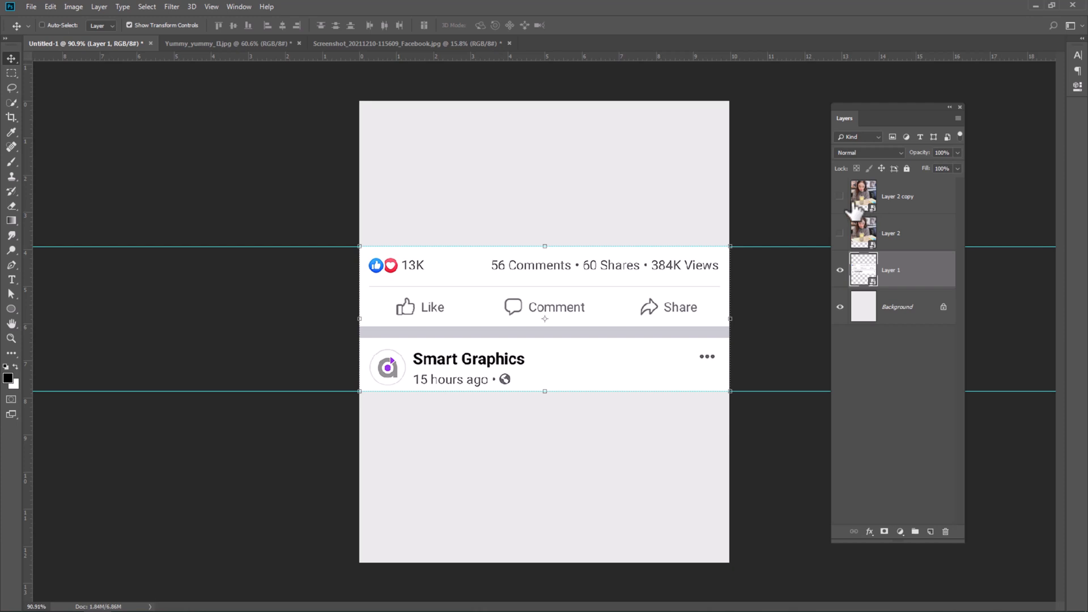
Show and select Layer 2, and set the Pen tool to Path mode
{"action": "left_click", "coordinate": [839, 234]}
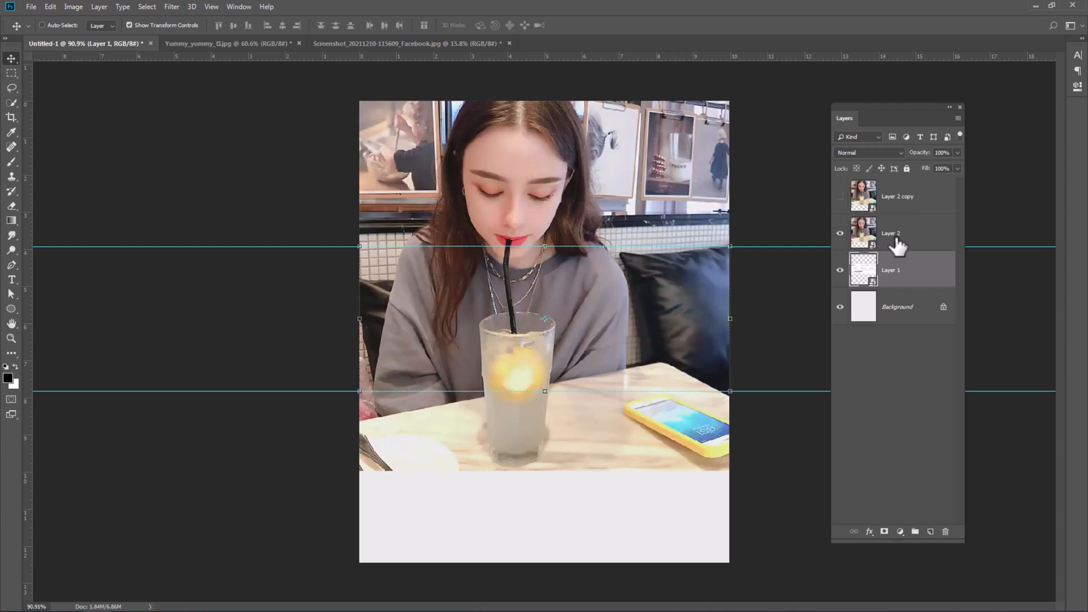
{"action": "left_click", "coordinate": [910, 242]}
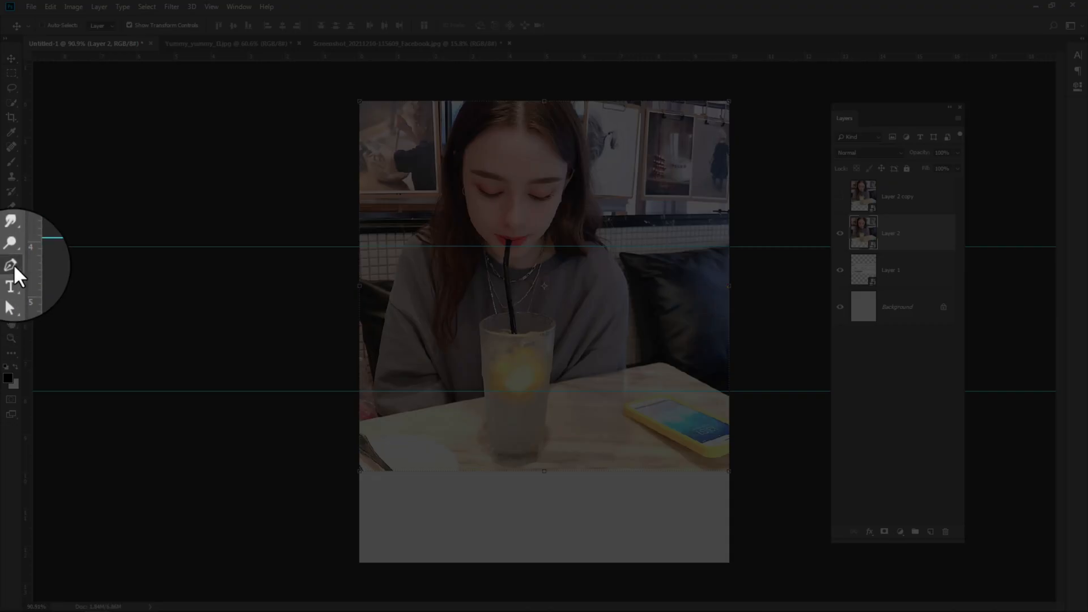
{"action": "left_click", "coordinate": [12, 264]}
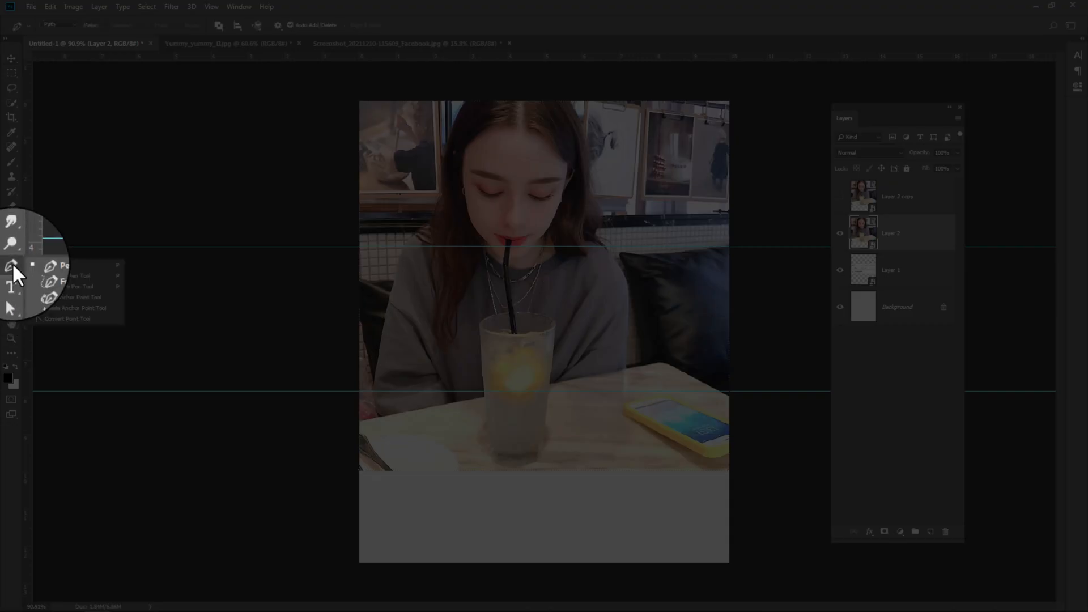
{"action": "left_click", "coordinate": [43, 263]}
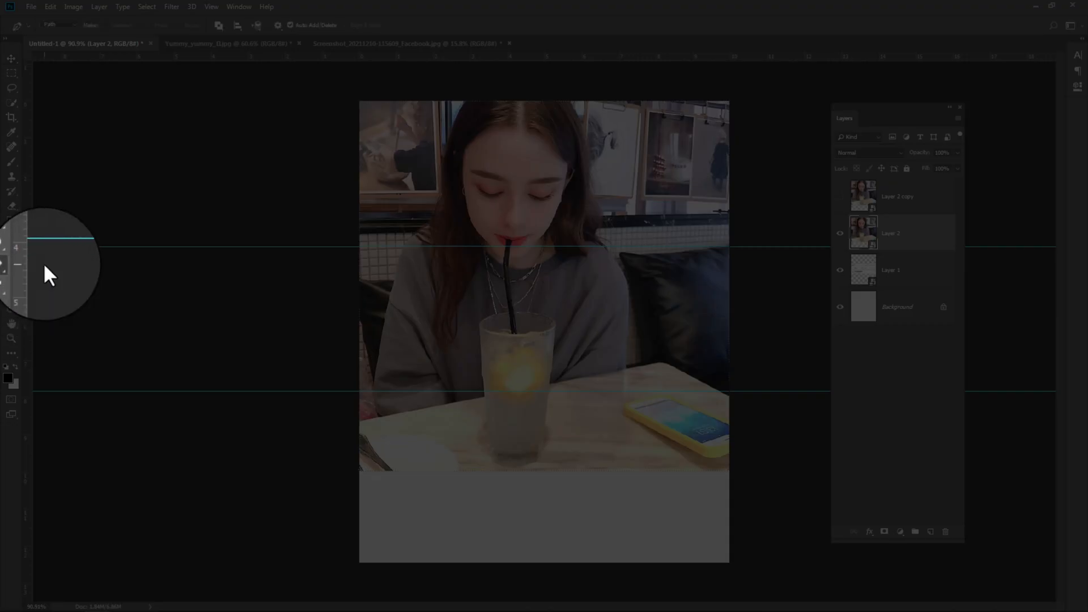
{"action": "left_click", "coordinate": [72, 22]}
{"action": "left_click", "coordinate": [53, 40]}
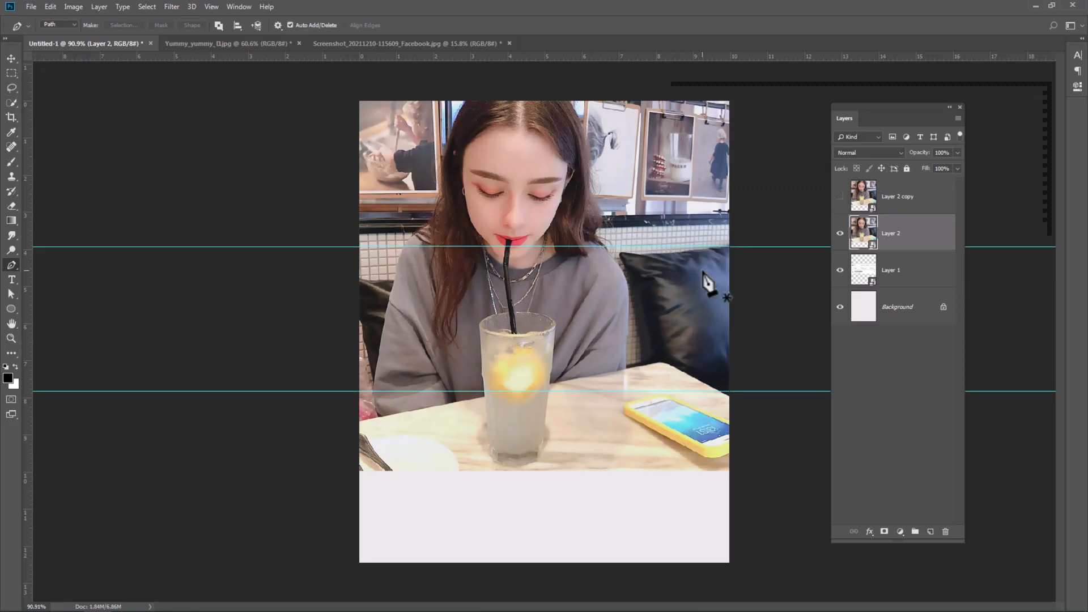
Start a pen path at the photo's right edge along the upper guide, curving below the guide around the woman's chin
{"action": "left_click", "coordinate": [730, 247]}
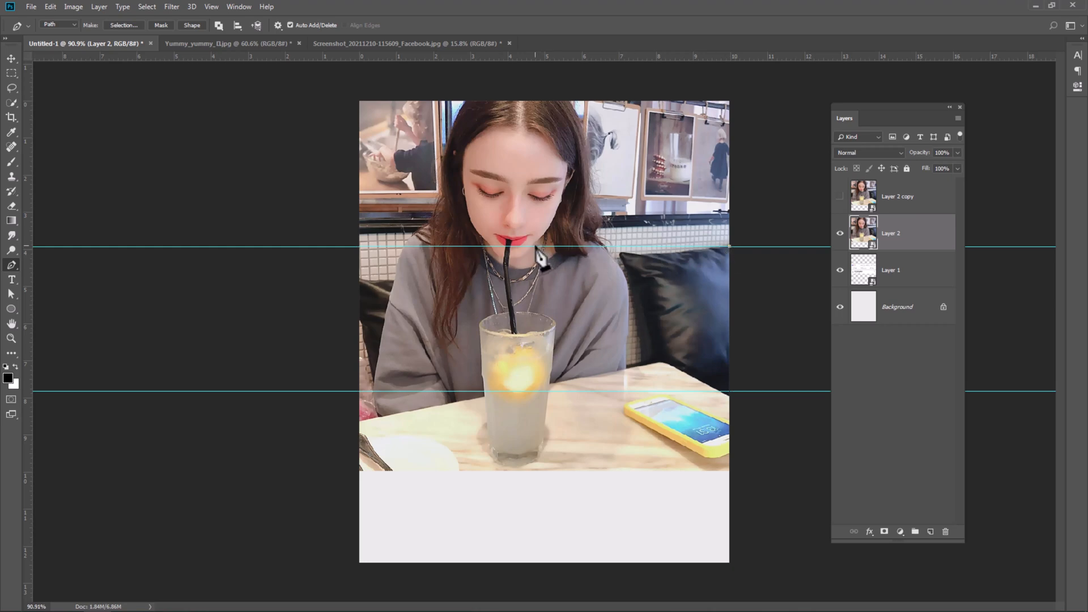
{"action": "scroll", "coordinate": [535, 229], "scroll_direction": "up", "scroll_amount": 10}
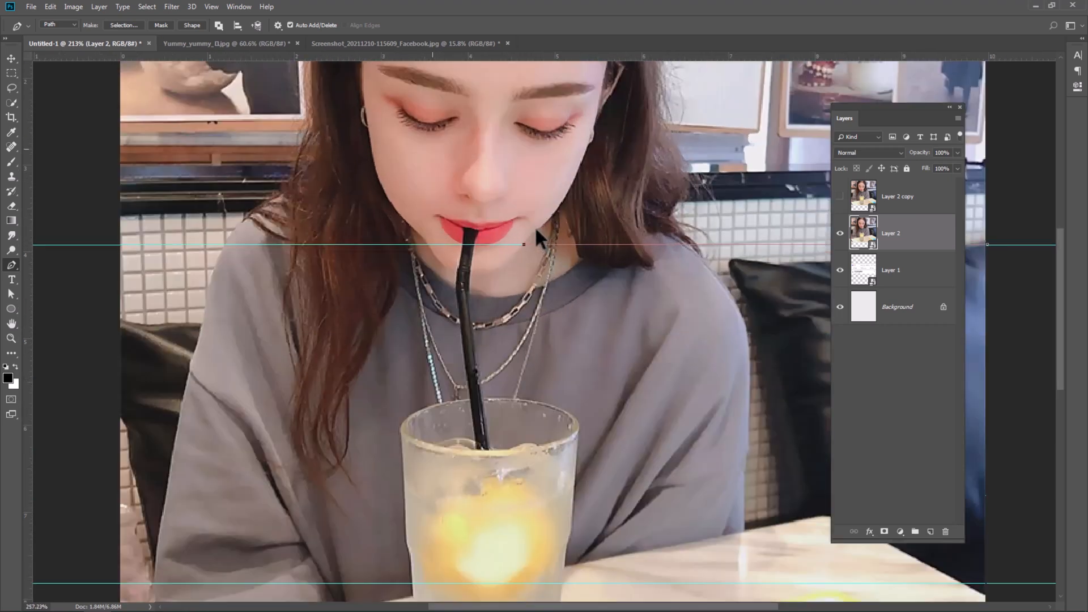
{"action": "scroll", "coordinate": [561, 233], "scroll_direction": "up", "scroll_amount": 1}
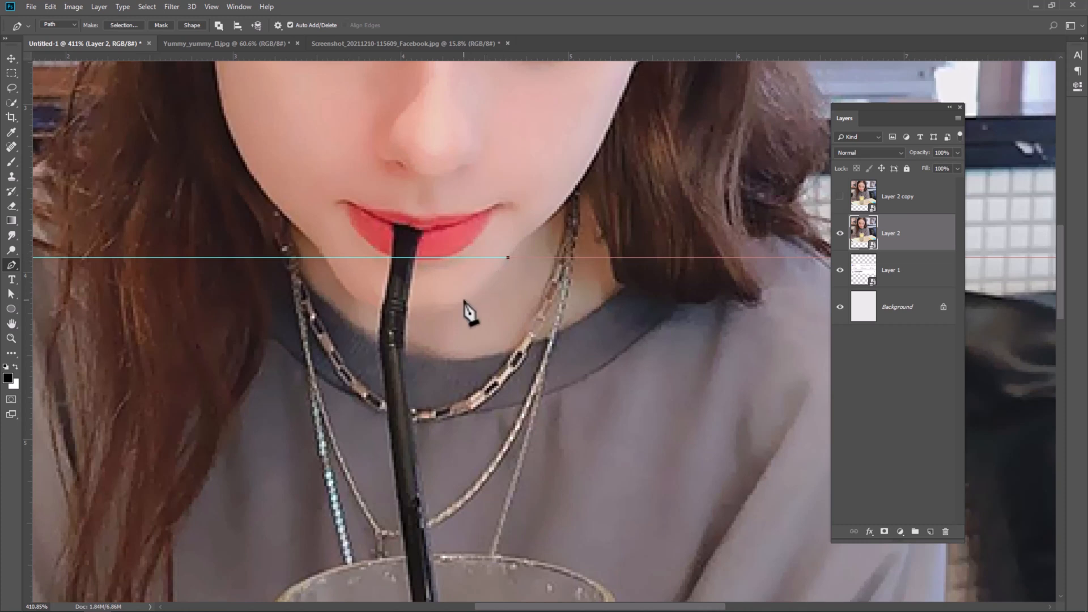
{"action": "left_click_drag", "start_coordinate": [459, 305], "coordinate": [443, 312]}
{"action": "left_click_drag", "start_coordinate": [354, 298], "coordinate": [341, 284]}
Continue the path along the guide to the photo's left edge and close it around the area above the guide
{"action": "scroll", "coordinate": [324, 263], "scroll_direction": "down", "scroll_amount": 6}
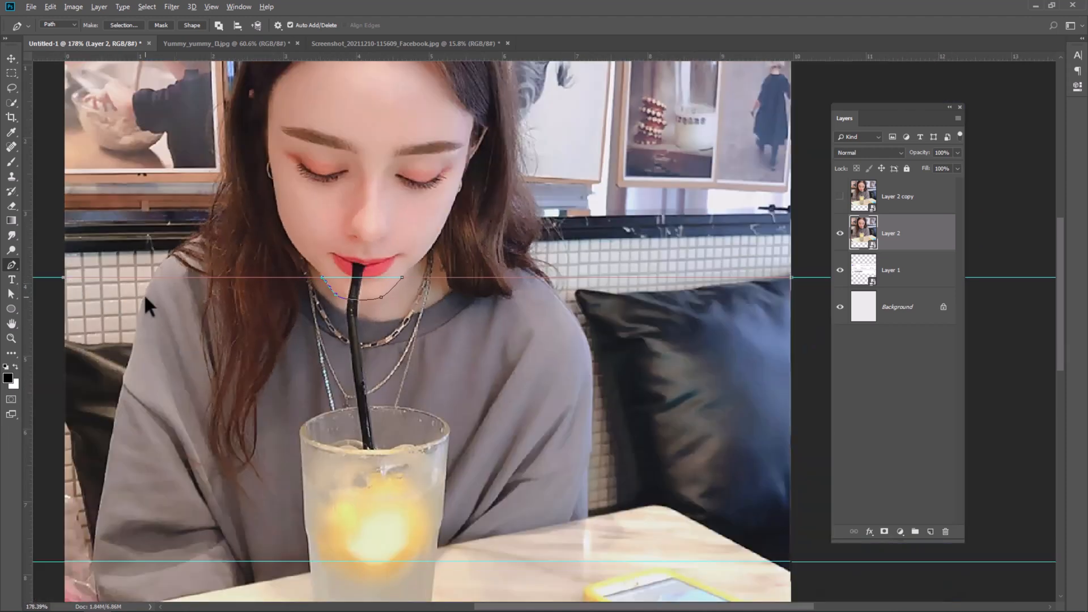
{"action": "scroll", "coordinate": [149, 306], "scroll_direction": "down", "scroll_amount": 1}
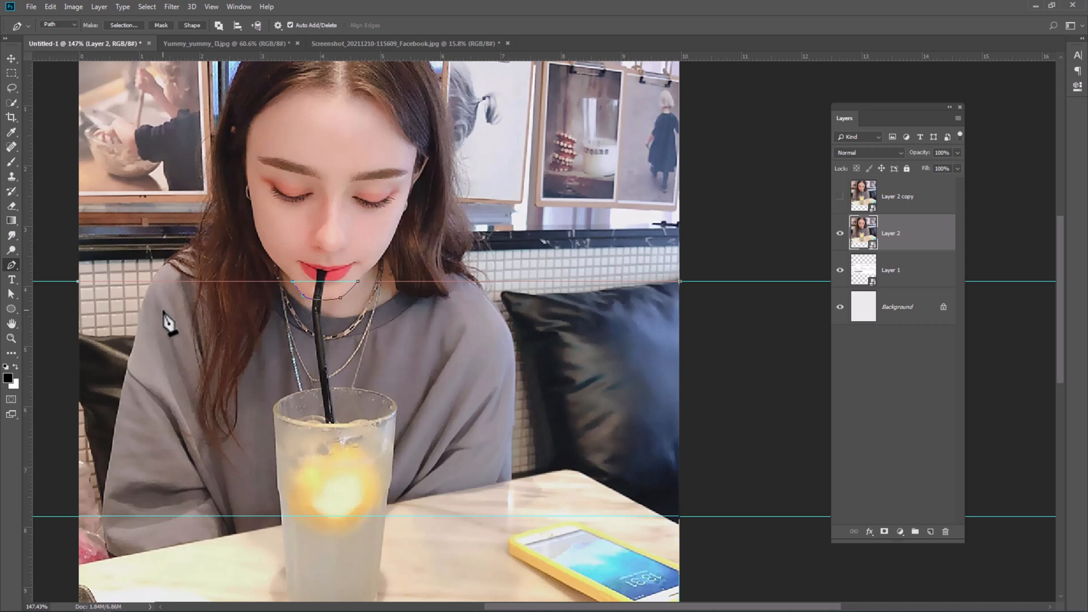
{"action": "scroll", "coordinate": [165, 318], "scroll_direction": "down", "scroll_amount": 1}
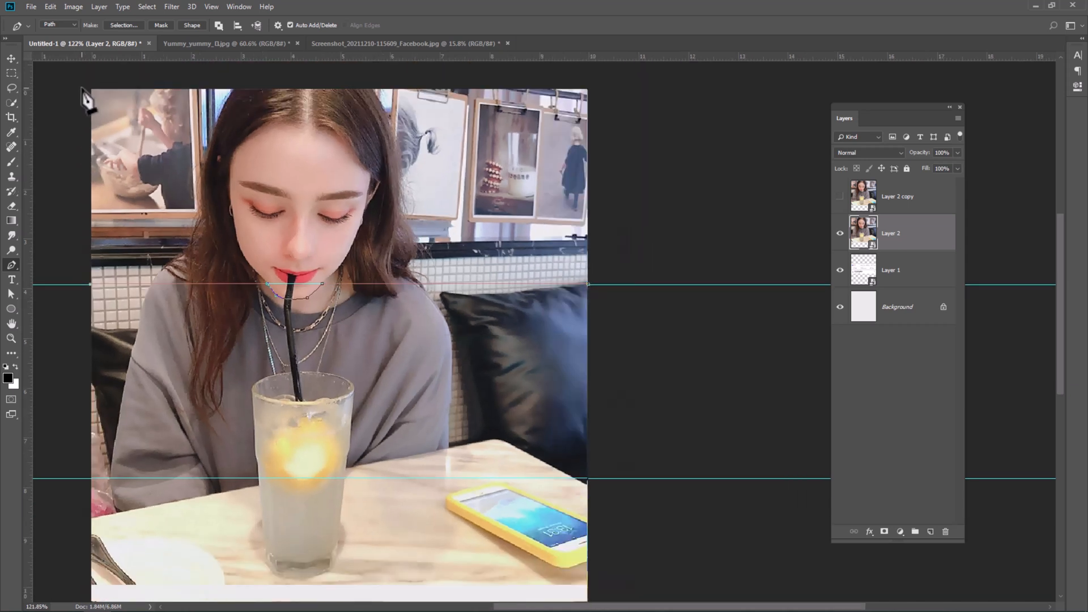
{"action": "left_click", "coordinate": [599, 84]}
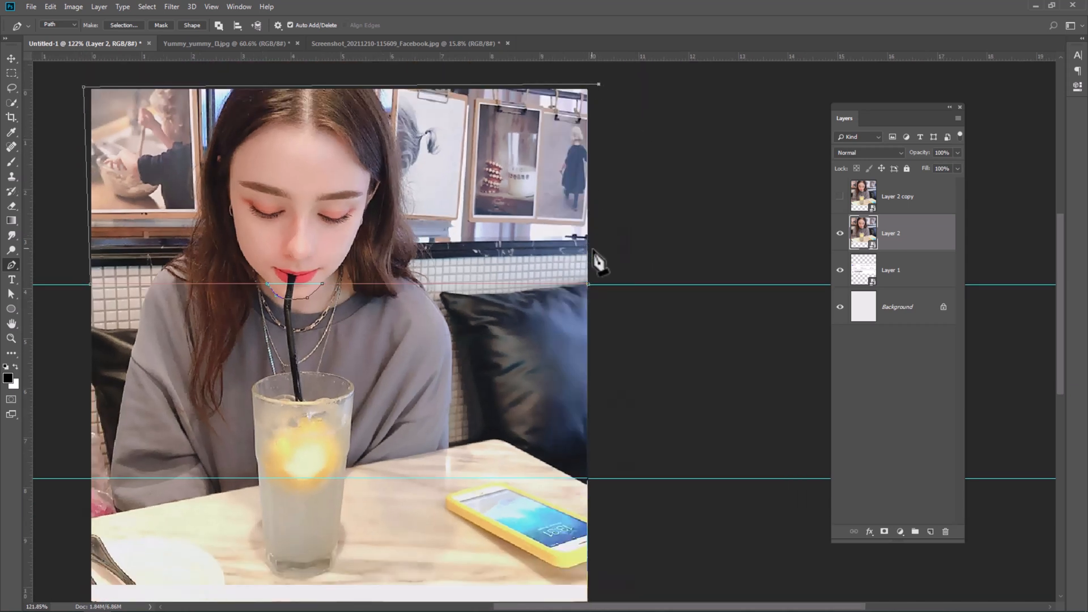
{"action": "left_click", "coordinate": [589, 285]}
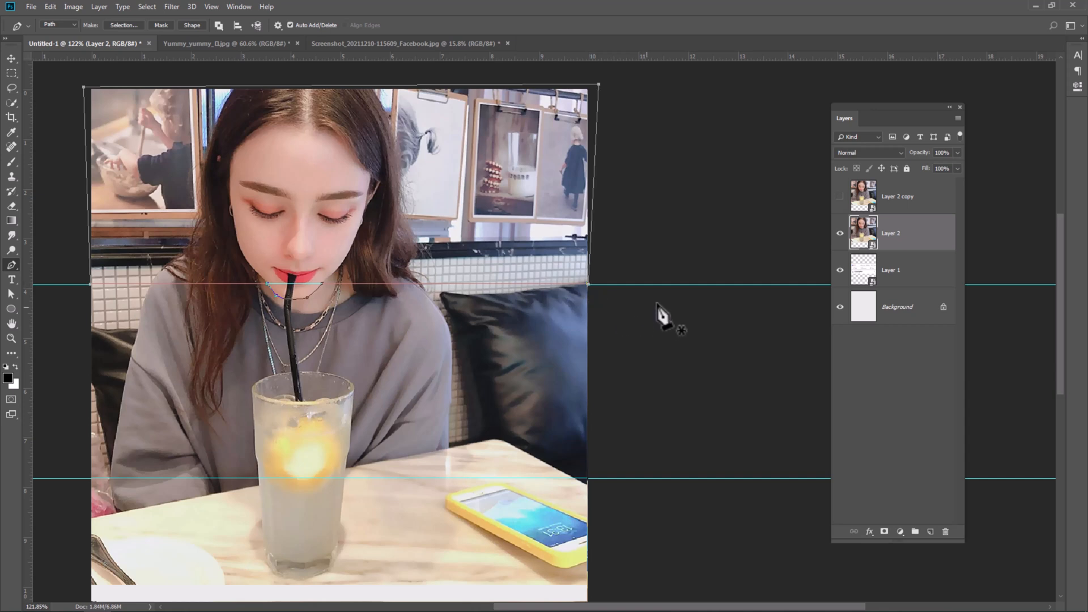
Convert the path to a selection with a 0-pixel feather and add it to Layer 2 as a layer mask
{"action": "right_click", "coordinate": [447, 222]}
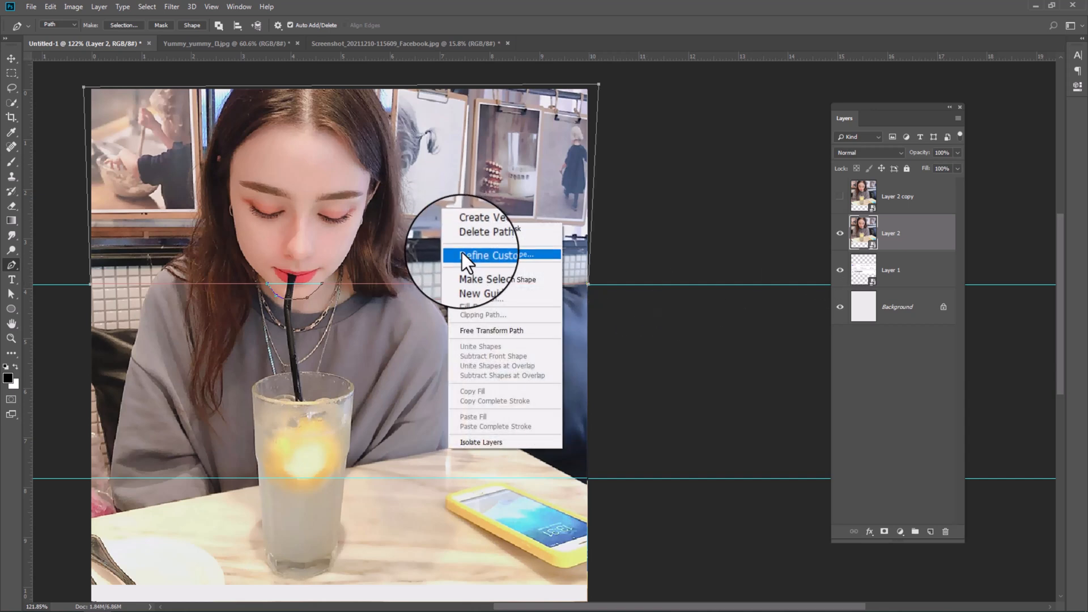
{"action": "left_click", "coordinate": [471, 271]}
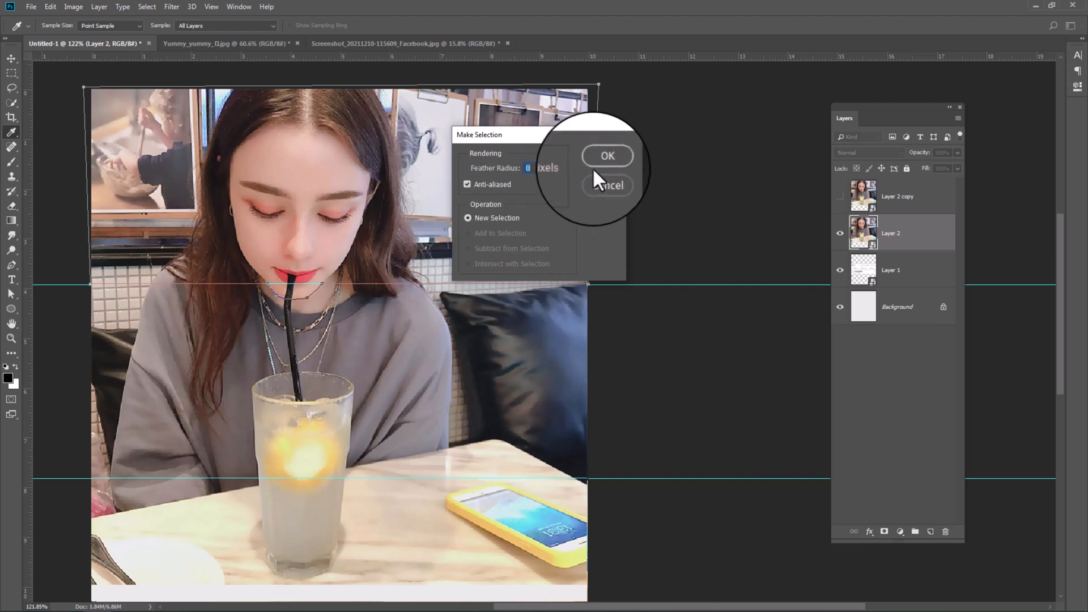
{"action": "key", "text": "Return"}
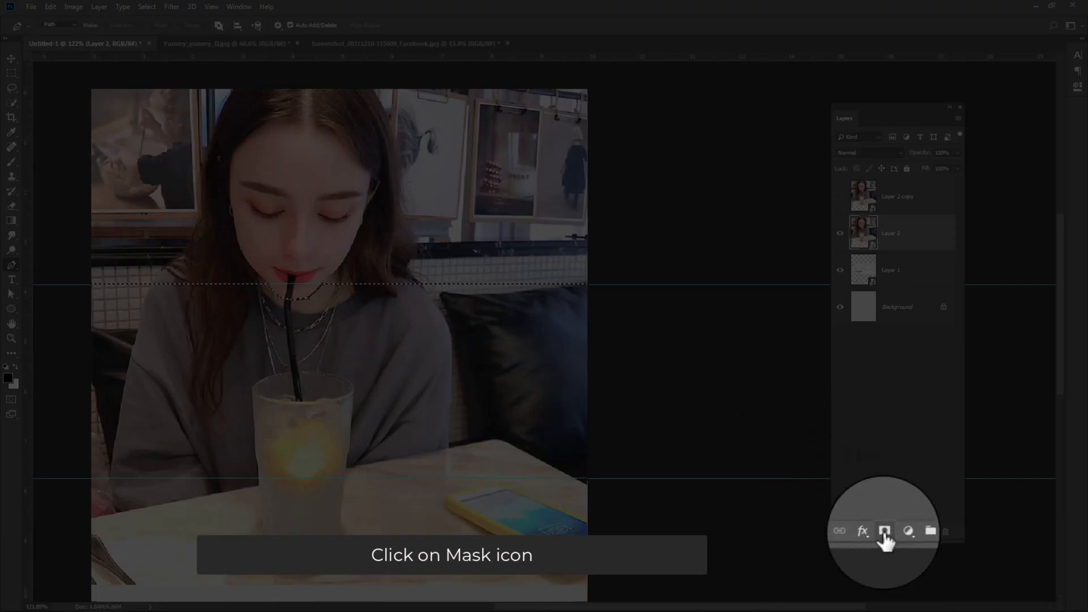
{"action": "left_click", "coordinate": [884, 533]}
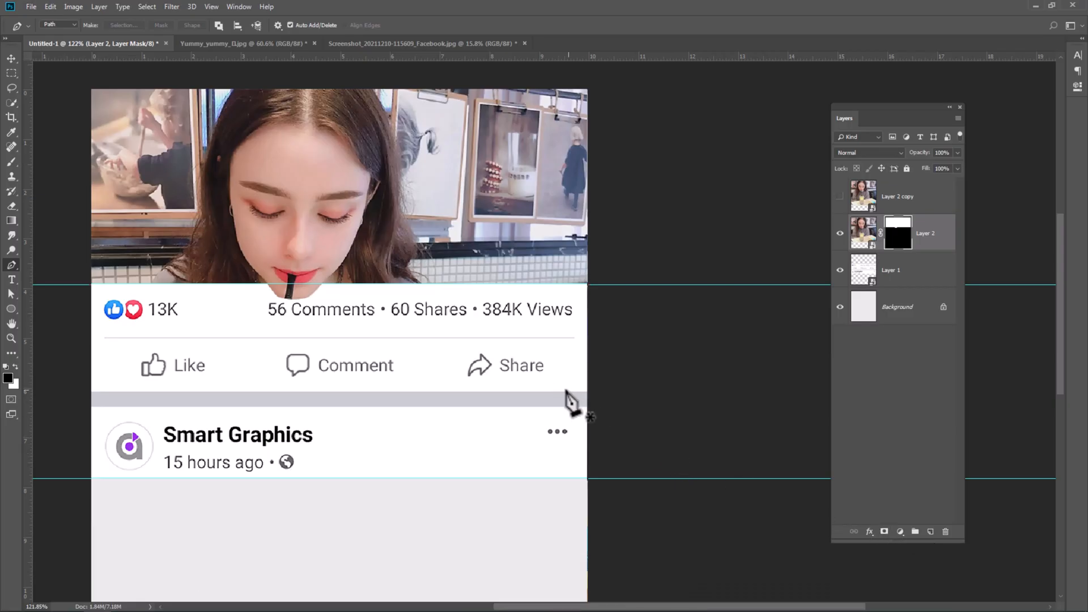
Show and select Layer 2 copy, and trace a closed pen path around the black straw from the lips to the drink
{"action": "left_click", "coordinate": [841, 197]}
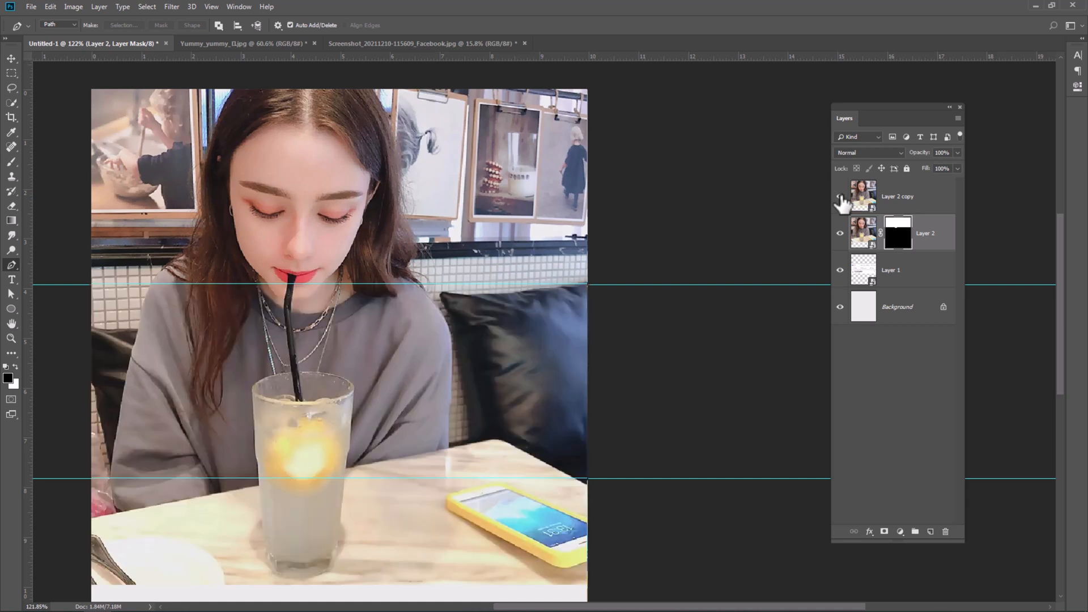
{"action": "left_click", "coordinate": [902, 204]}
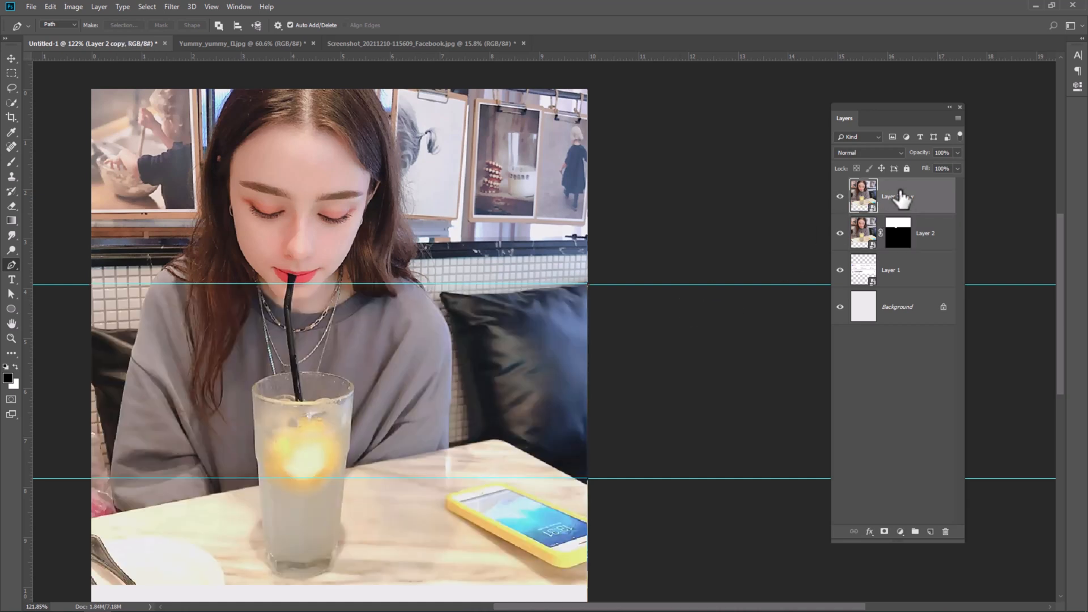
{"action": "scroll", "coordinate": [289, 295], "scroll_direction": "up", "scroll_amount": 3}
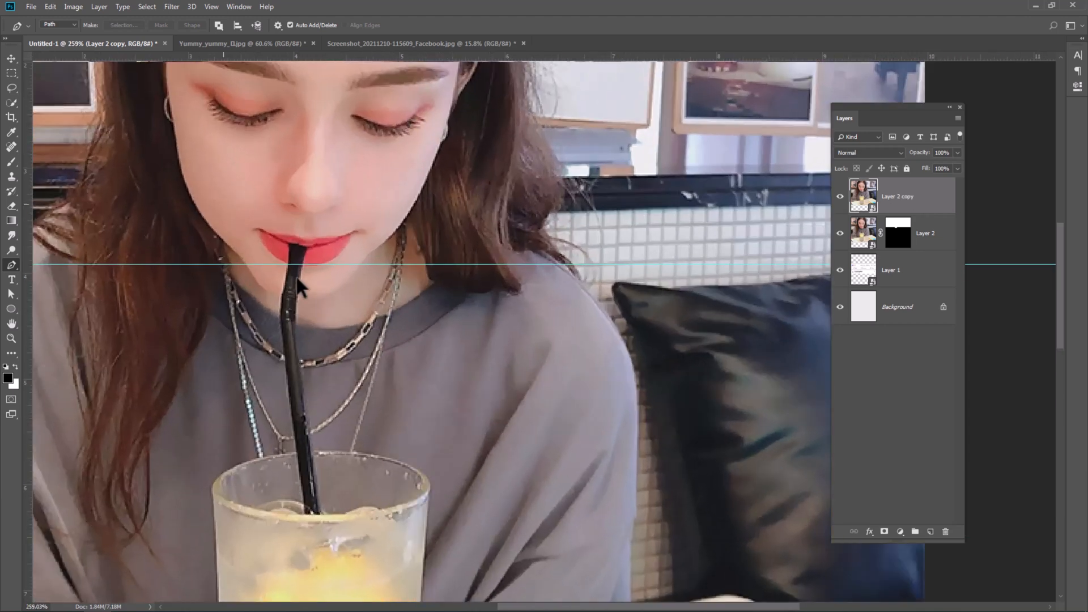
{"action": "scroll", "coordinate": [321, 277], "scroll_direction": "up", "scroll_amount": 1}
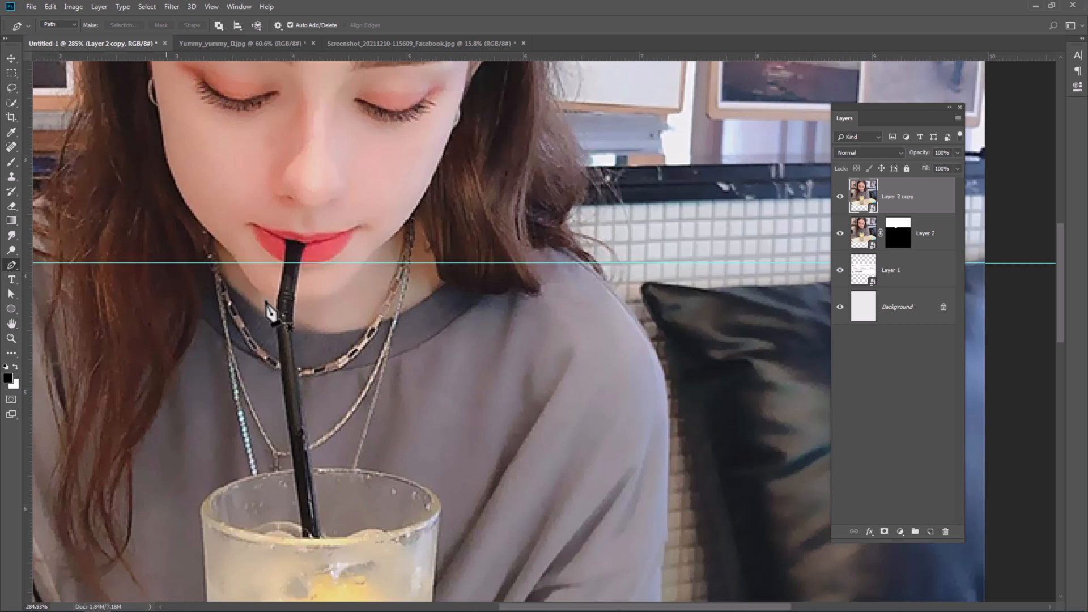
{"action": "left_click", "coordinate": [307, 247]}
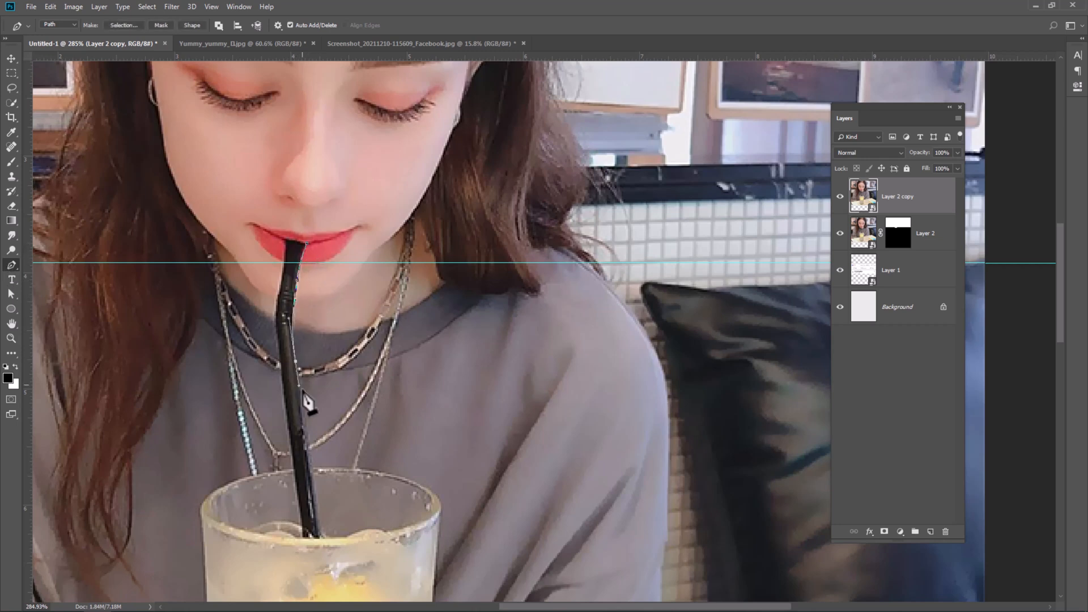
{"action": "left_click", "coordinate": [320, 537]}
{"action": "left_click", "coordinate": [302, 536]}
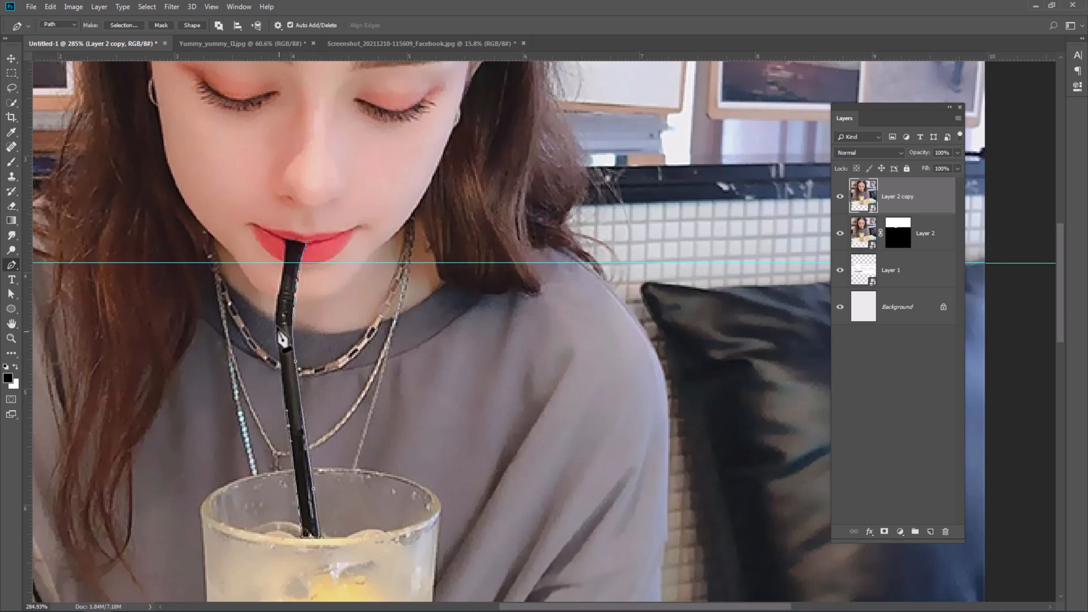
{"action": "left_click", "coordinate": [306, 247]}
Convert the straw path to a selection with a 0-pixel feather and copy the straw to a new layer
{"action": "right_click", "coordinate": [297, 300]}
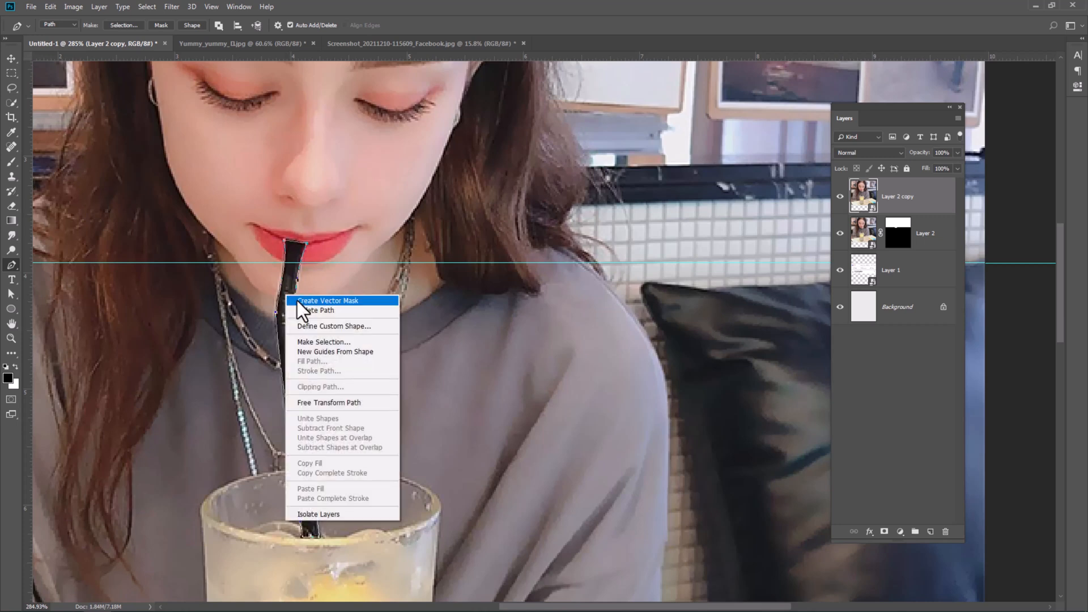
{"action": "left_click", "coordinate": [311, 342]}
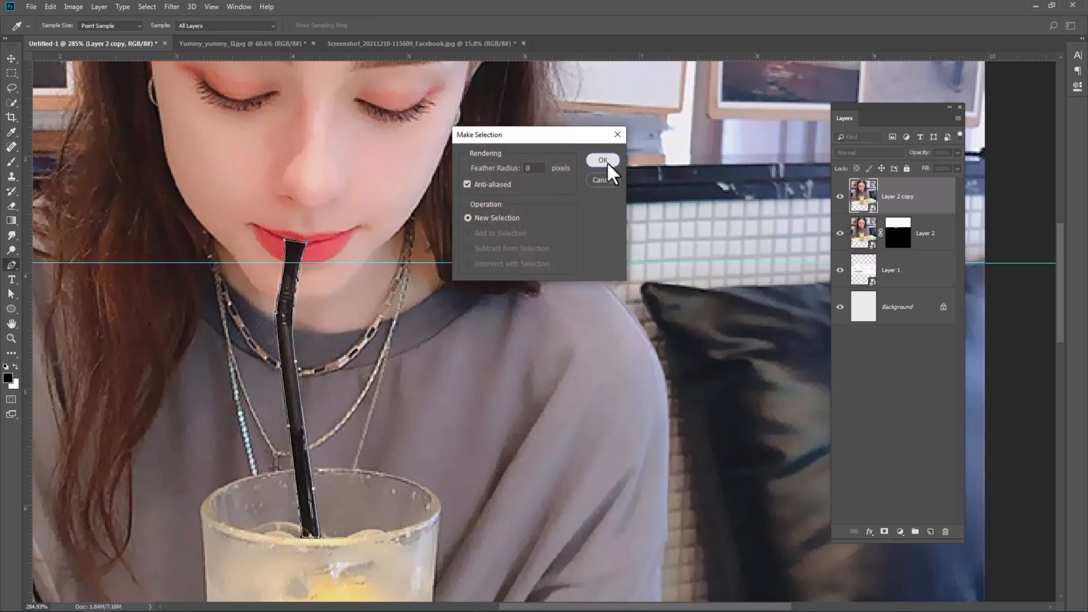
{"action": "left_click", "coordinate": [607, 161]}
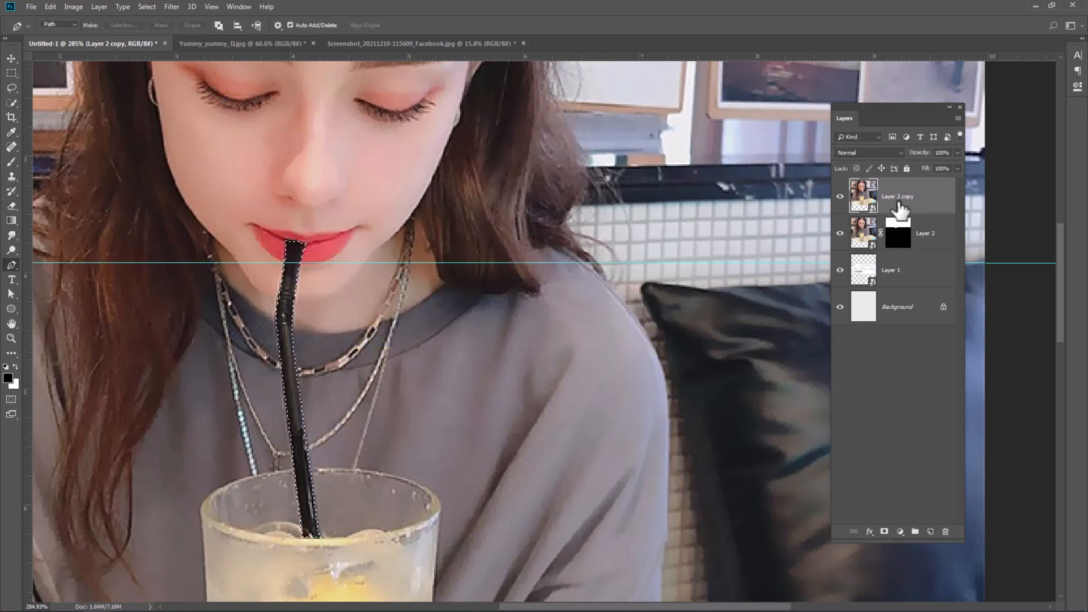
{"action": "key", "text": "ctrl+j"}
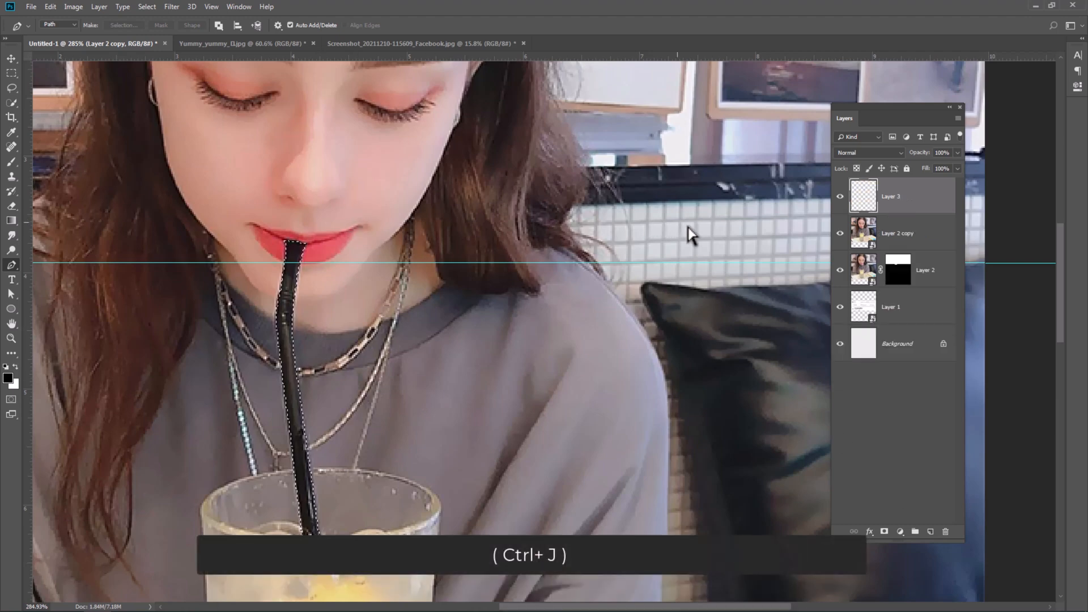
Move Layer 2 copy below Layer 1 in the layer stack
{"action": "left_click", "coordinate": [871, 228]}
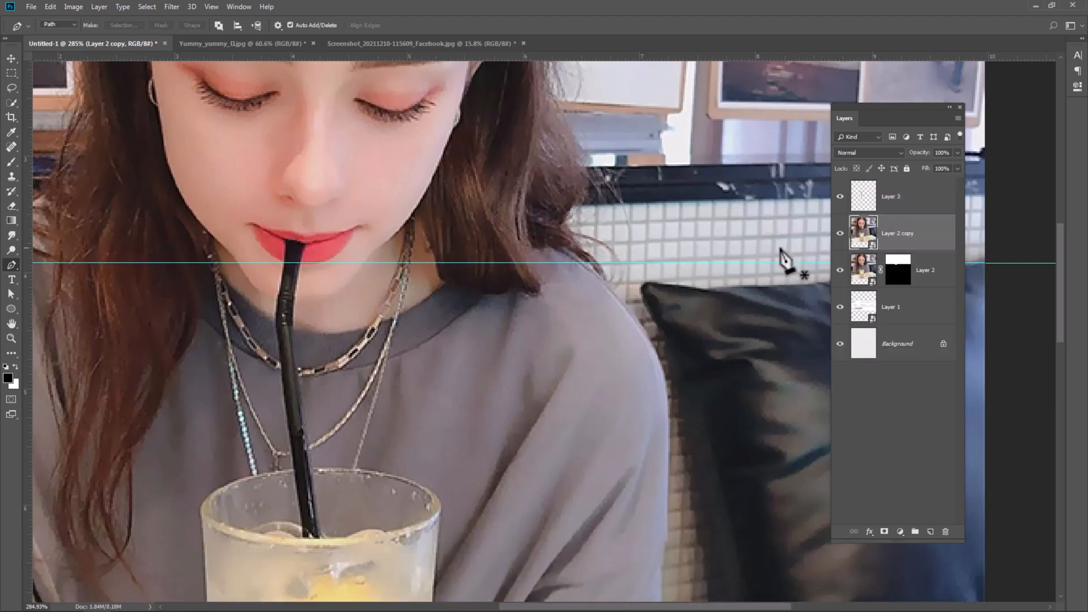
{"action": "scroll", "coordinate": [563, 254], "scroll_direction": "down", "scroll_amount": 5}
{"action": "scroll", "coordinate": [555, 251], "scroll_direction": "up", "scroll_amount": 1}
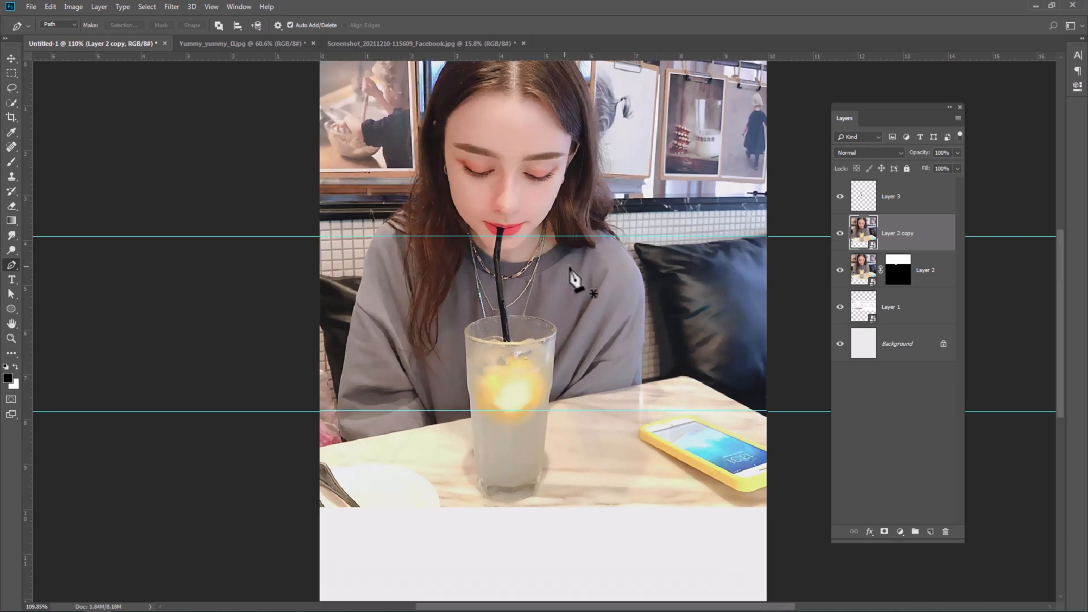
{"action": "left_click_drag", "start_coordinate": [874, 256], "coordinate": [905, 324]}
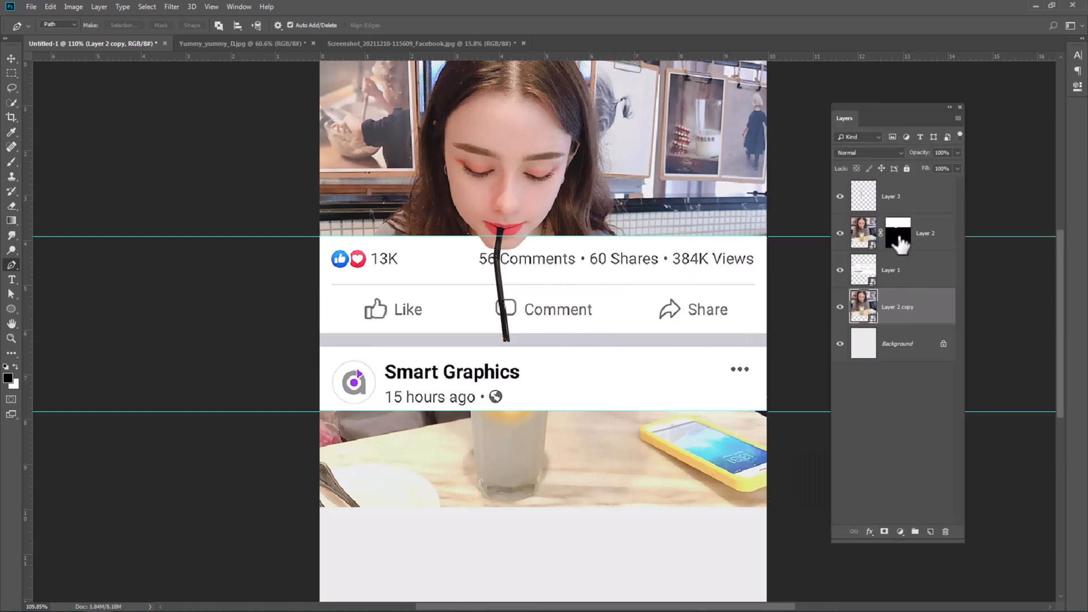
Move the Layer 2 copy photo straight down until its lower edge meets the bottom of the canvas
{"action": "left_click", "coordinate": [11, 58]}
{"action": "scroll", "coordinate": [597, 381], "scroll_direction": "down", "scroll_amount": 1}
{"action": "left_click_drag", "start_coordinate": [595, 377], "coordinate": [603, 440]}
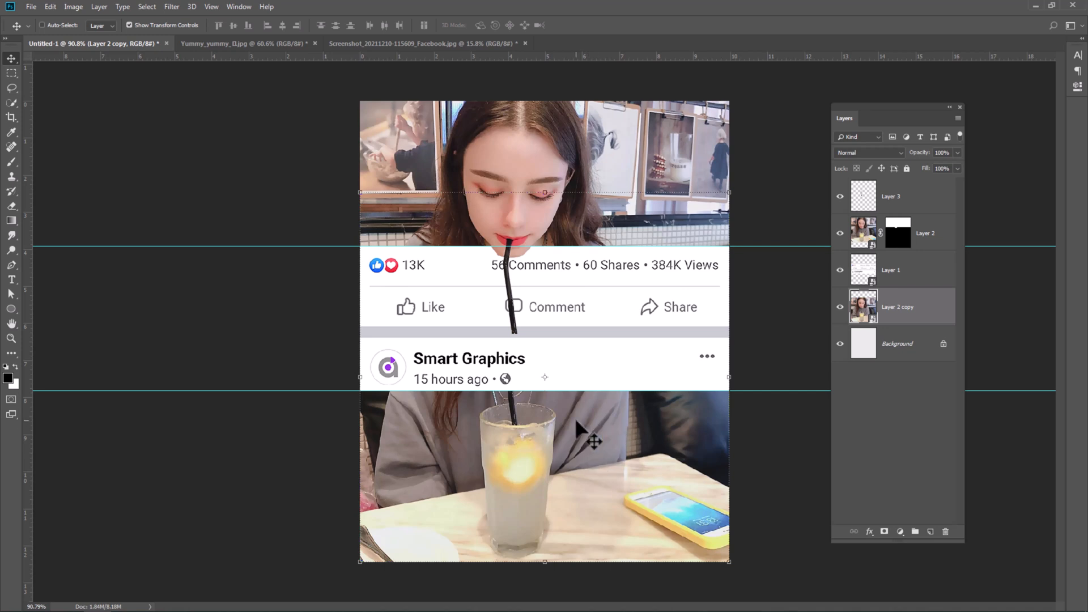
Rasterize Layer 2 copy
{"action": "left_click", "coordinate": [840, 308]}
{"action": "right_click", "coordinate": [895, 326]}
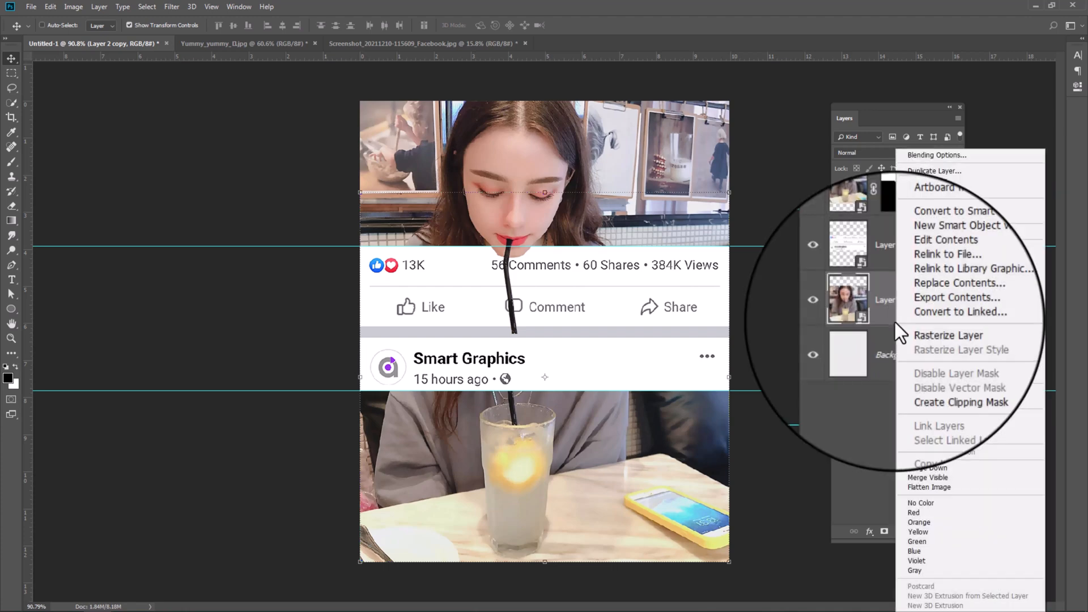
{"action": "left_click", "coordinate": [925, 331]}
Remove the original straw above and inside the glass on Layer 2 copy with the Clone Stamp tool
{"action": "scroll", "coordinate": [512, 491], "scroll_direction": "up", "scroll_amount": 5}
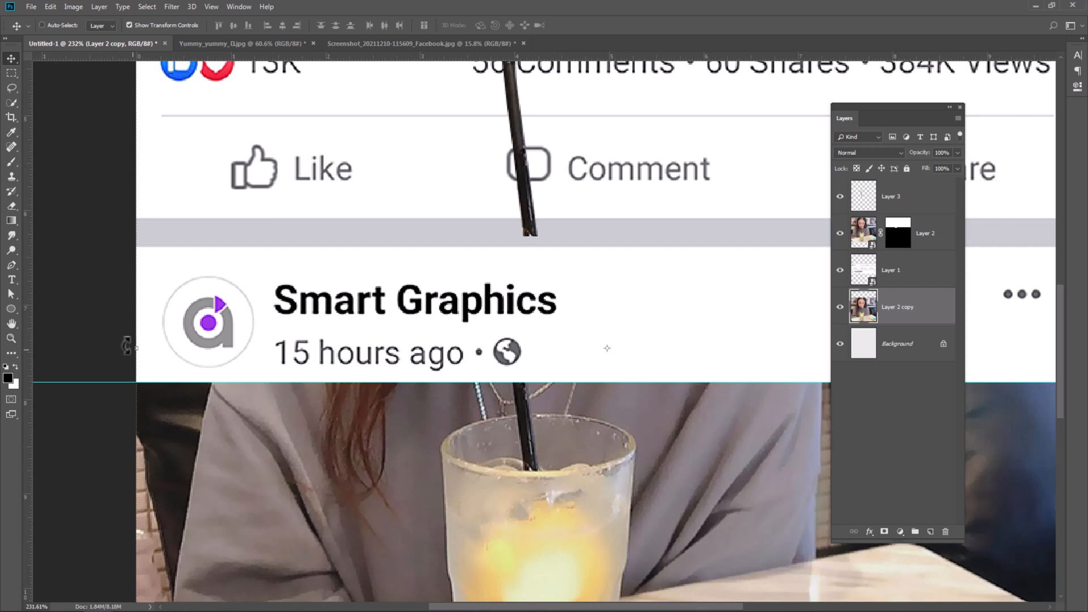
{"action": "left_click", "coordinate": [11, 176]}
{"action": "left_click", "coordinate": [59, 180]}
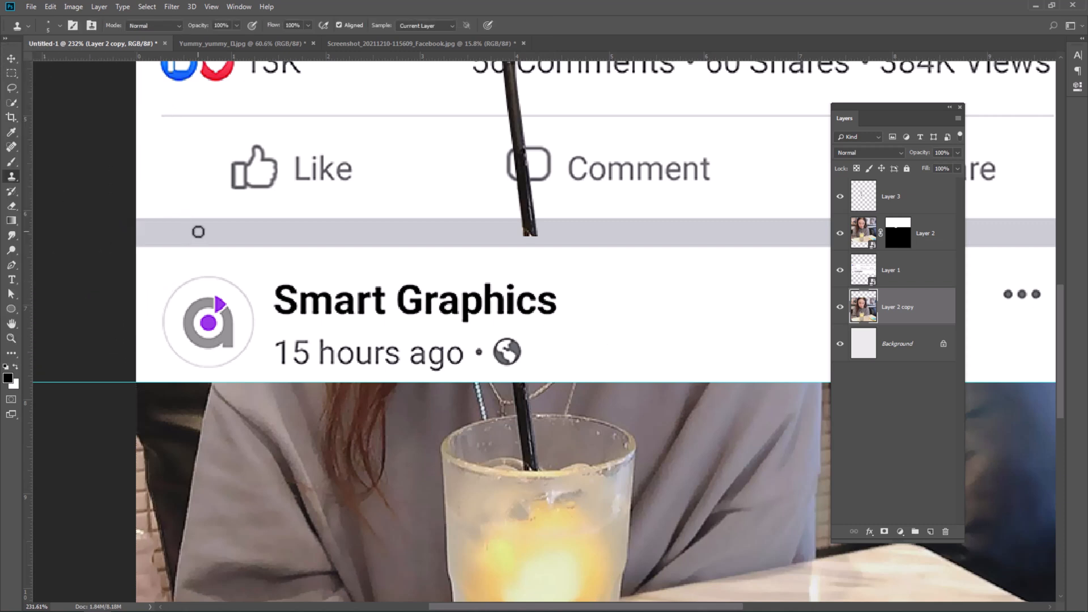
{"action": "left_click_drag", "start_coordinate": [573, 447], "coordinate": [570, 452]}
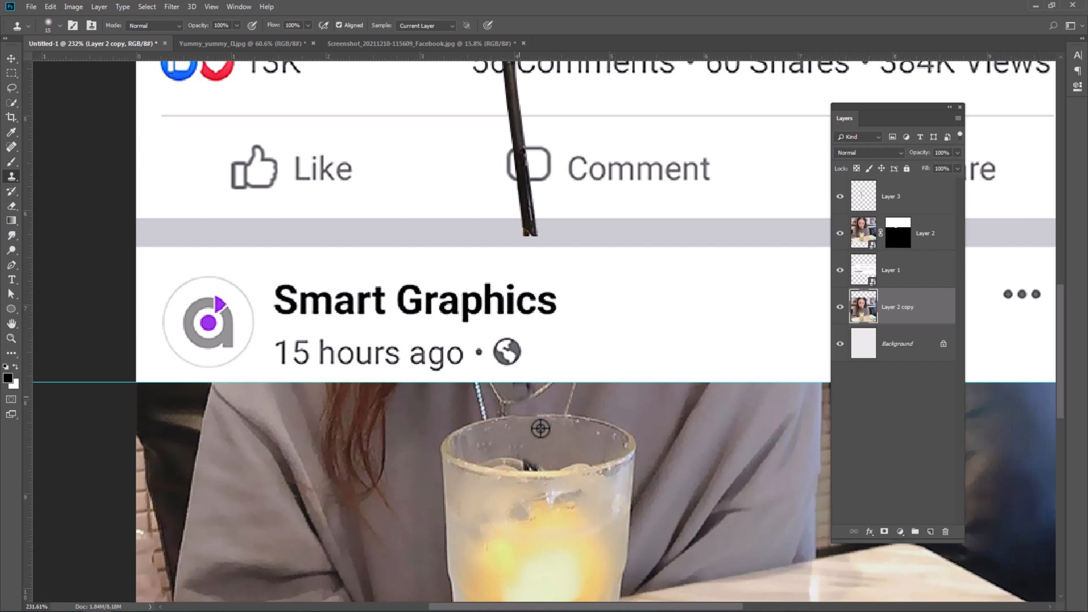
{"action": "scroll", "coordinate": [542, 429], "scroll_direction": "down", "scroll_amount": 5}
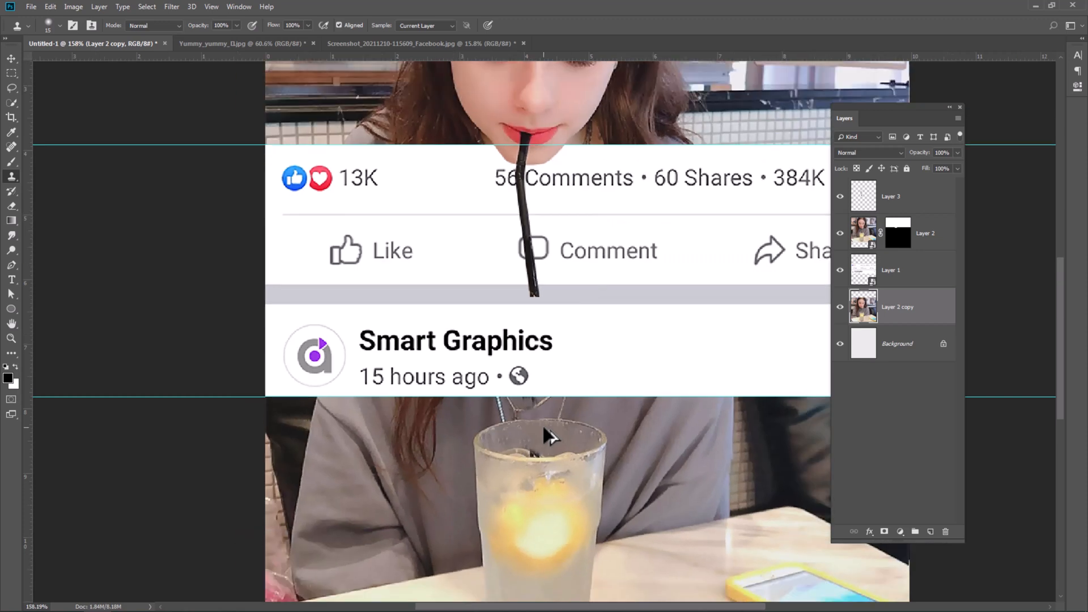
Hide Layer 3 and rasterize Layer 2
{"action": "scroll", "coordinate": [539, 194], "scroll_direction": "up", "scroll_amount": 5}
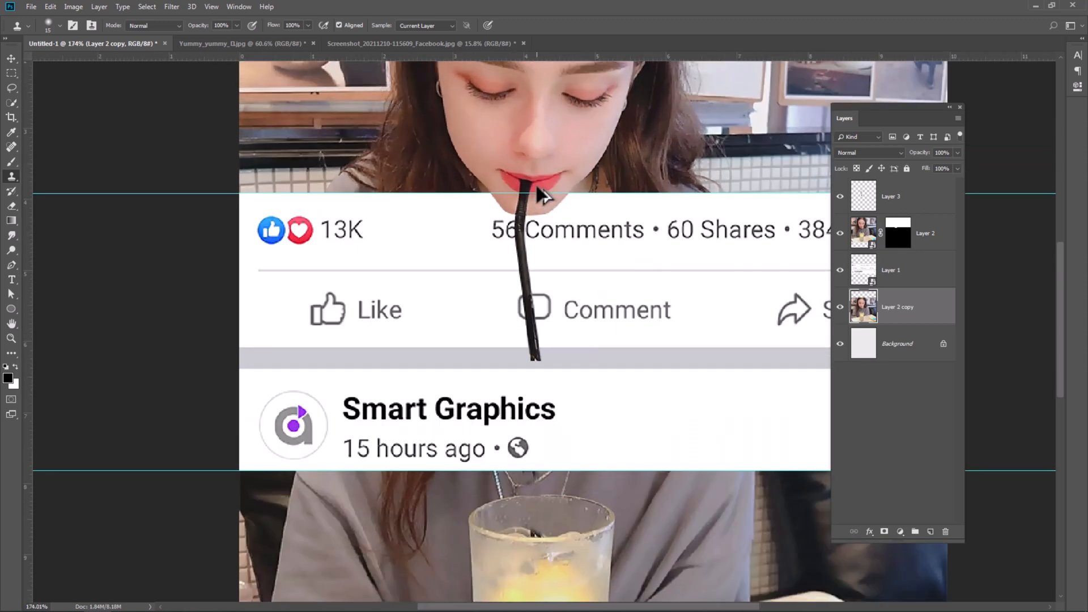
{"action": "left_click", "coordinate": [841, 197]}
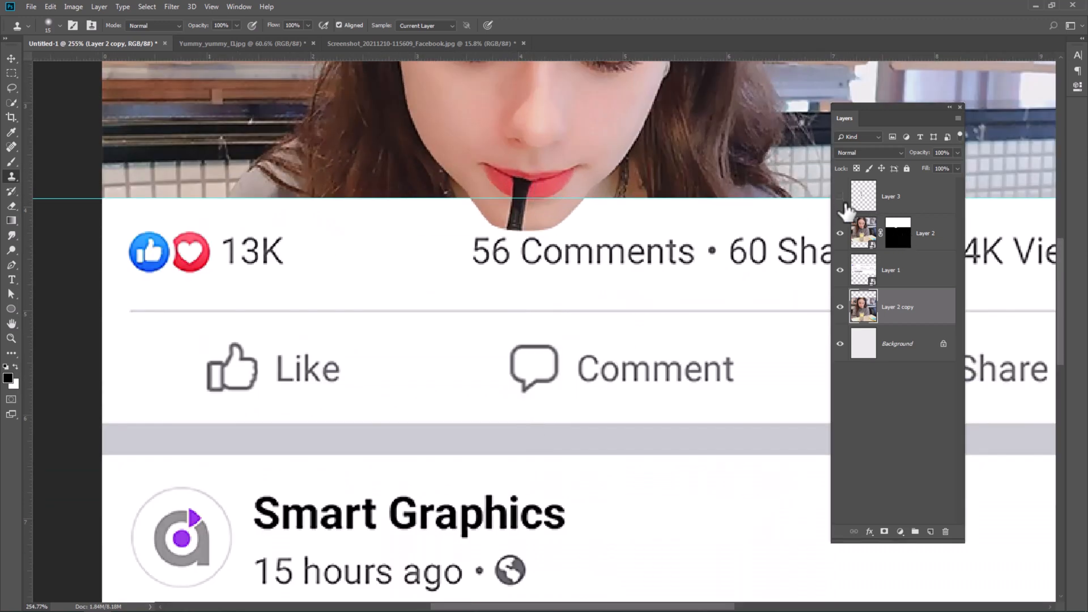
{"action": "left_click", "coordinate": [871, 241]}
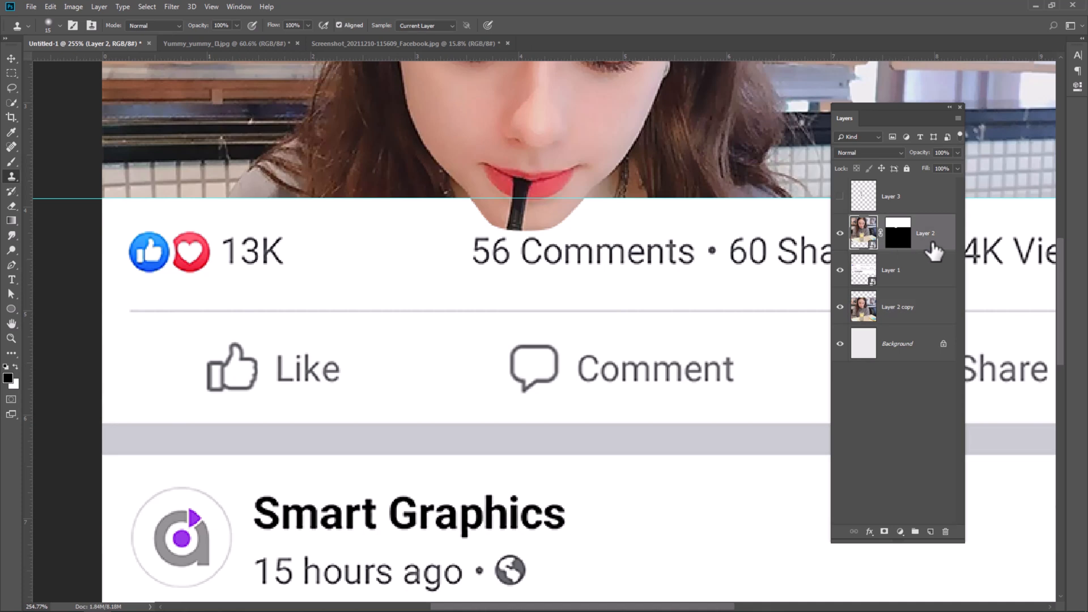
{"action": "right_click", "coordinate": [932, 252]}
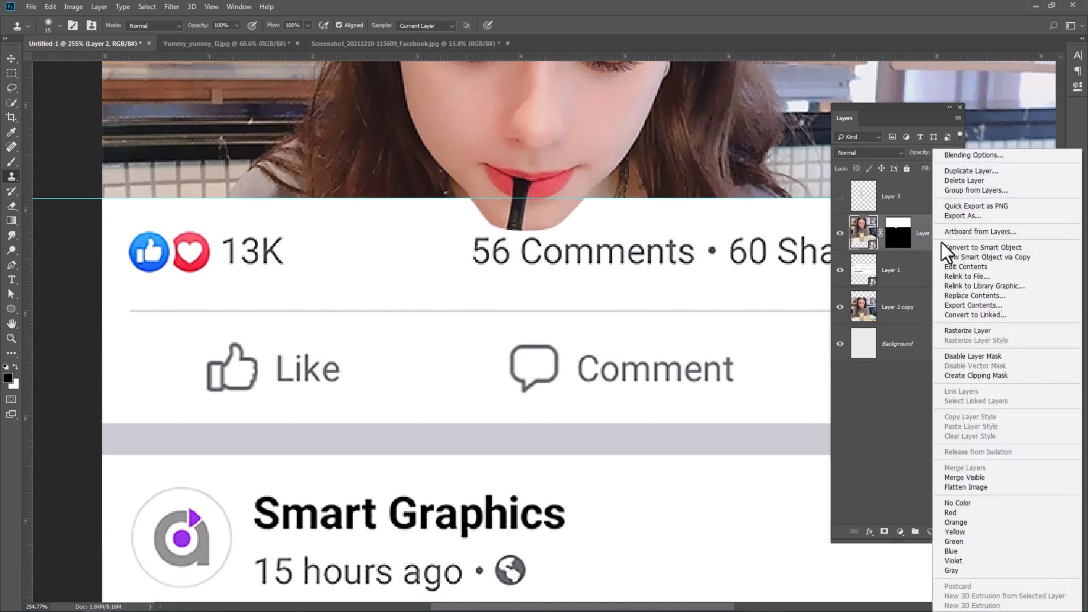
{"action": "left_click", "coordinate": [955, 331]}
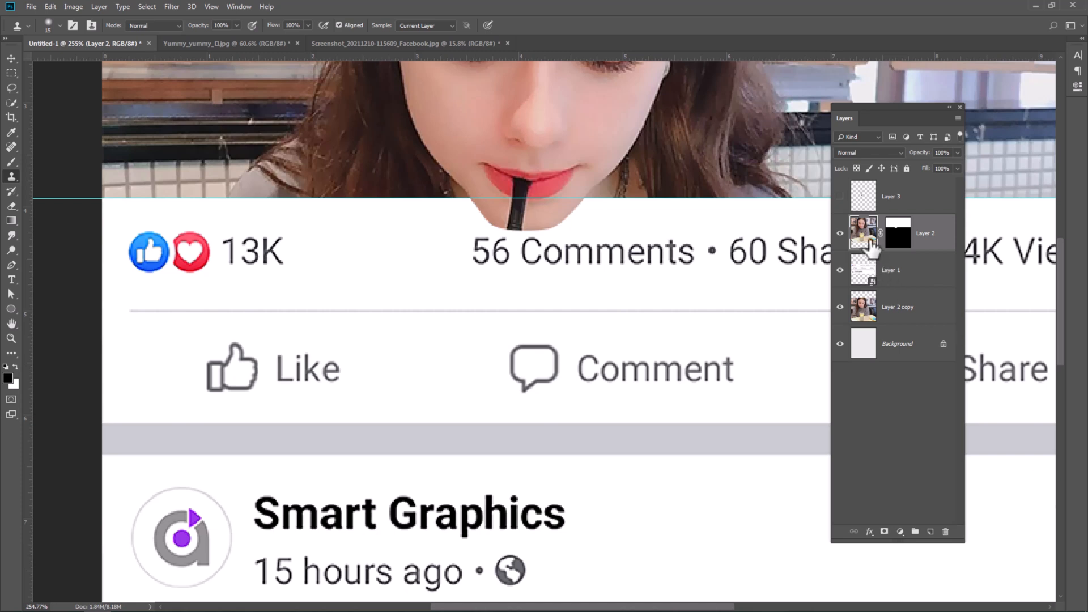
Undo the first clone stroke over the chin on Layer 2 and sample clean chin skin with a smaller Clone Stamp brush
{"action": "scroll", "coordinate": [499, 164], "scroll_direction": "up", "scroll_amount": 2}
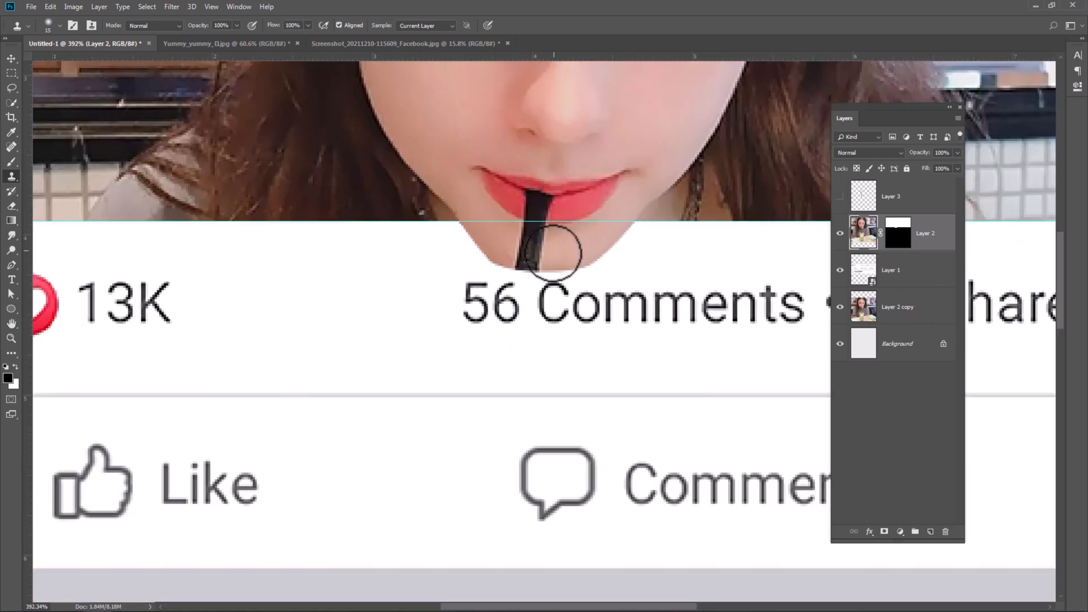
{"action": "mouse_move", "coordinate": [553, 252]}
{"action": "left_mouse_down"}
{"action": "mouse_move", "coordinate": [521, 258]}
{"action": "mouse_move", "coordinate": [557, 259]}
{"action": "mouse_move", "coordinate": [567, 247]}
{"action": "mouse_move", "coordinate": [493, 216]}
{"action": "mouse_move", "coordinate": [490, 233]}
{"action": "mouse_move", "coordinate": [521, 263]}
{"action": "mouse_move", "coordinate": [529, 254]}
{"action": "mouse_move", "coordinate": [521, 266]}
{"action": "mouse_move", "coordinate": [546, 250]}
{"action": "mouse_move", "coordinate": [514, 248]}
{"action": "mouse_move", "coordinate": [547, 238]}
{"action": "left_mouse_up"}
{"action": "key", "text": "ctrl+z"}
{"action": "key", "text": "bracketleft"}
{"action": "key", "text": "bracketleft"}
{"action": "key", "text": "bracketleft"}
{"action": "key", "text": "bracketleft"}
{"action": "left_click", "coordinate": [570, 260], "text": "alt"}
{"action": "left_click", "coordinate": [501, 217], "text": "alt"}
Within a selection loaded from Layer 2's mask, clone chin skin over the straw below the lips at 50% opacity, then deselect and show Layer 3
{"action": "left_click", "coordinate": [897, 244], "text": "ctrl"}
{"action": "left_click_drag", "start_coordinate": [237, 26], "coordinate": [213, 42]}
{"action": "left_click", "coordinate": [600, 255], "text": "alt"}
{"action": "key", "text": "bracketright"}
{"action": "key", "text": "bracketright"}
{"action": "key", "text": "bracketright"}
{"action": "left_click", "coordinate": [568, 245], "text": "alt"}
{"action": "left_click_drag", "start_coordinate": [542, 227], "coordinate": [534, 231]}
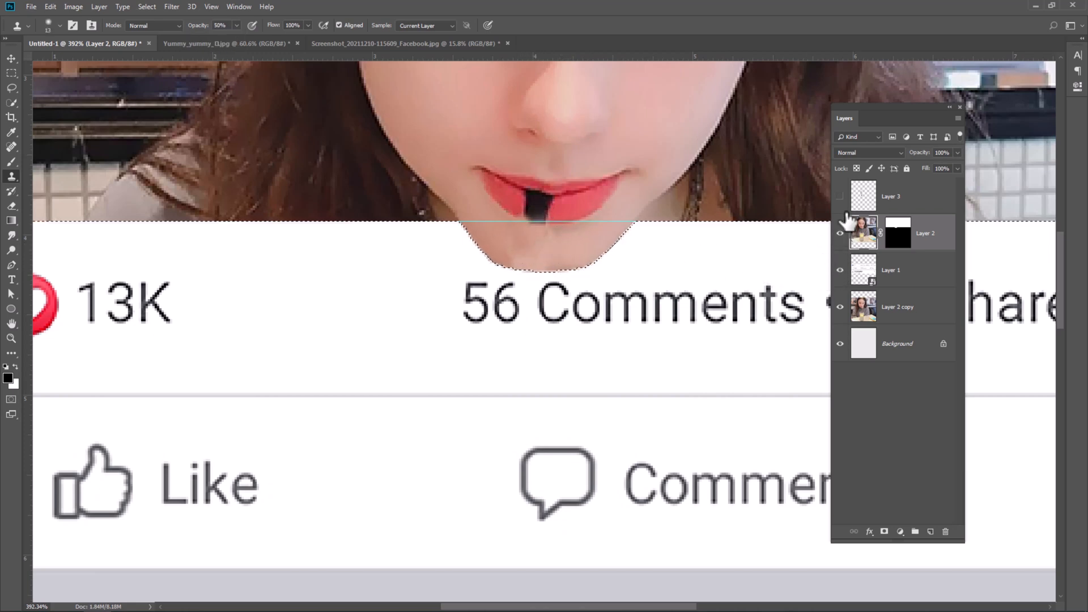
{"action": "key", "text": "ctrl+d"}
{"action": "left_click", "coordinate": [840, 197]}
Stretch the straw on Layer 3 downward to about 197% height so that its lower end reaches into the glass
{"action": "scroll", "coordinate": [699, 273], "scroll_direction": "down", "scroll_amount": 2}
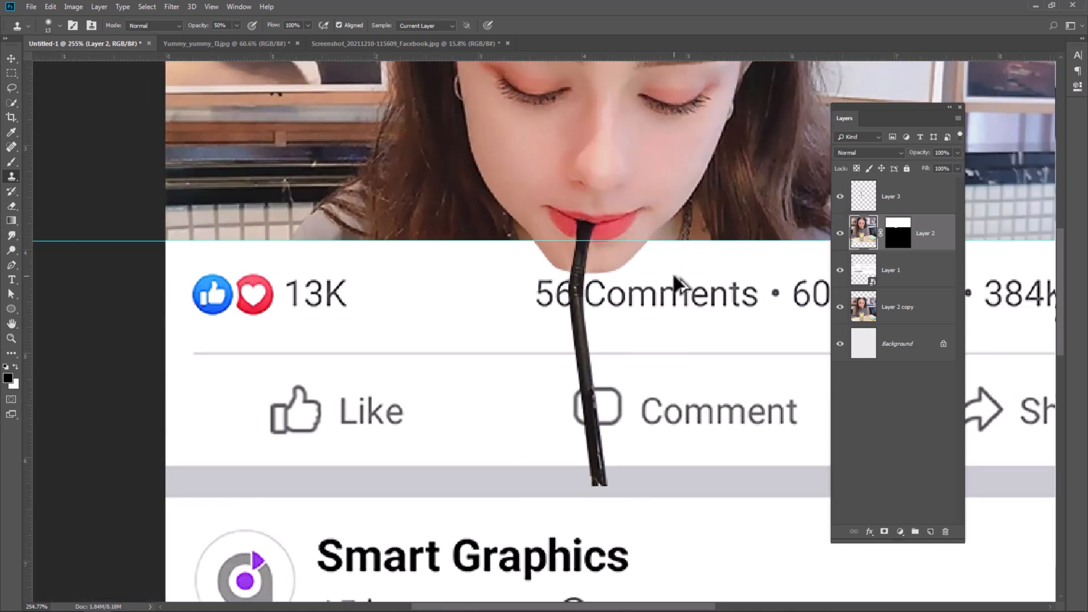
{"action": "left_click", "coordinate": [923, 204]}
{"action": "left_click_drag", "start_coordinate": [662, 458], "coordinate": [650, 393]}
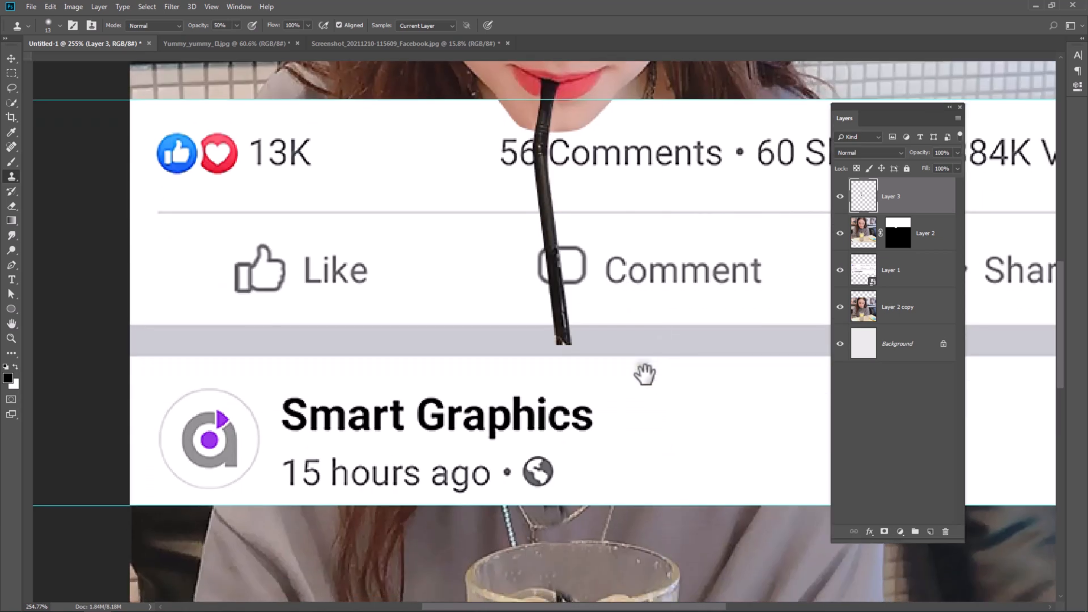
{"action": "scroll", "coordinate": [653, 445], "scroll_direction": "down", "scroll_amount": 2}
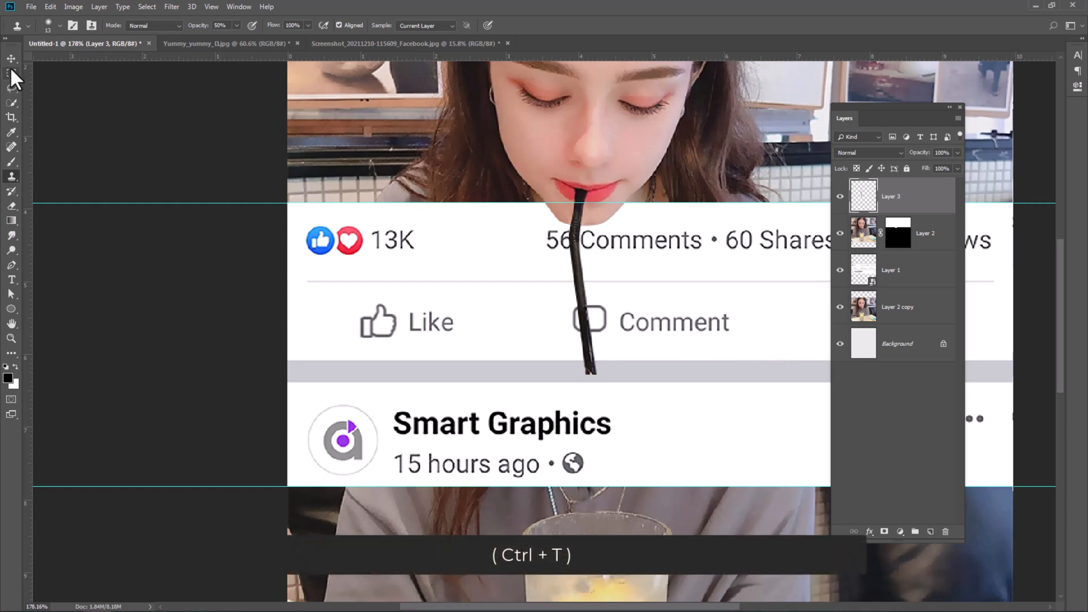
{"action": "key", "text": "ctrl+t"}
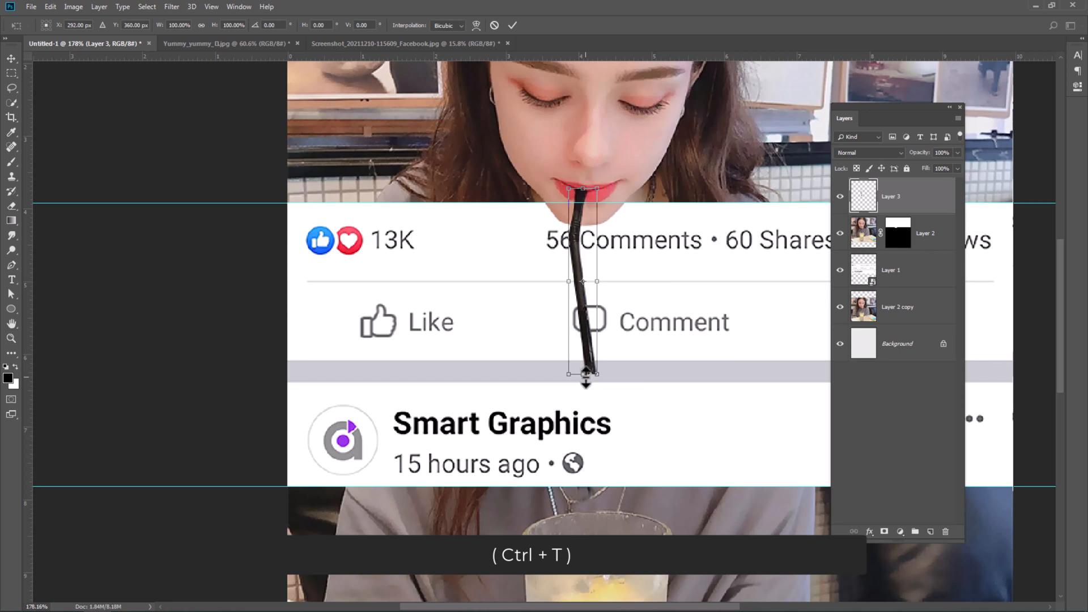
{"action": "left_click_drag", "start_coordinate": [586, 377], "coordinate": [600, 557]}
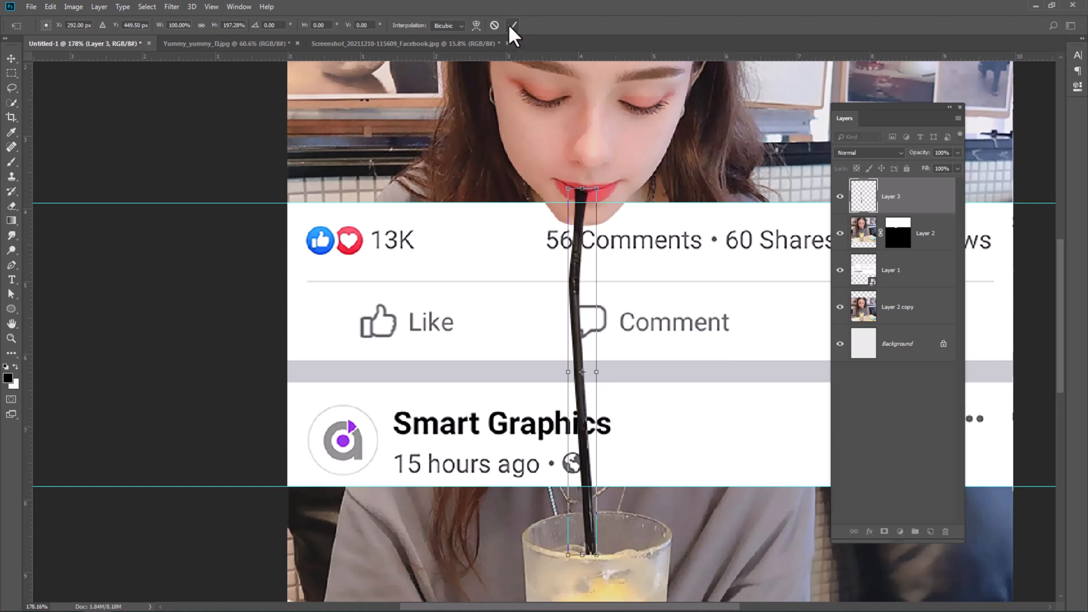
{"action": "key", "text": "s"}
{"action": "scroll", "coordinate": [642, 447], "scroll_direction": "down", "scroll_amount": 4}
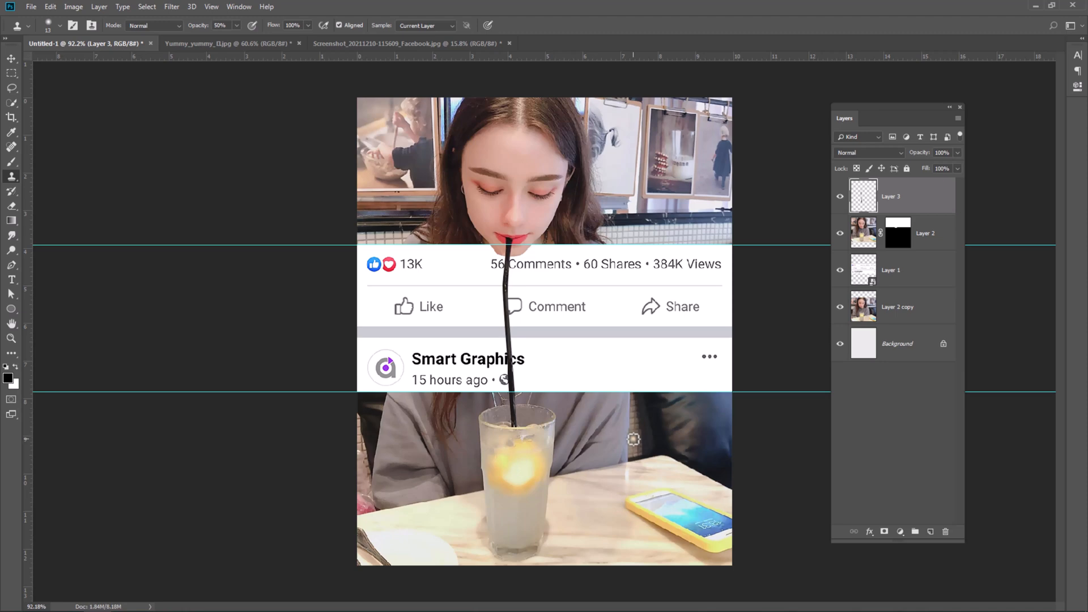
{"action": "scroll", "coordinate": [493, 229], "scroll_direction": "up", "scroll_amount": 2}
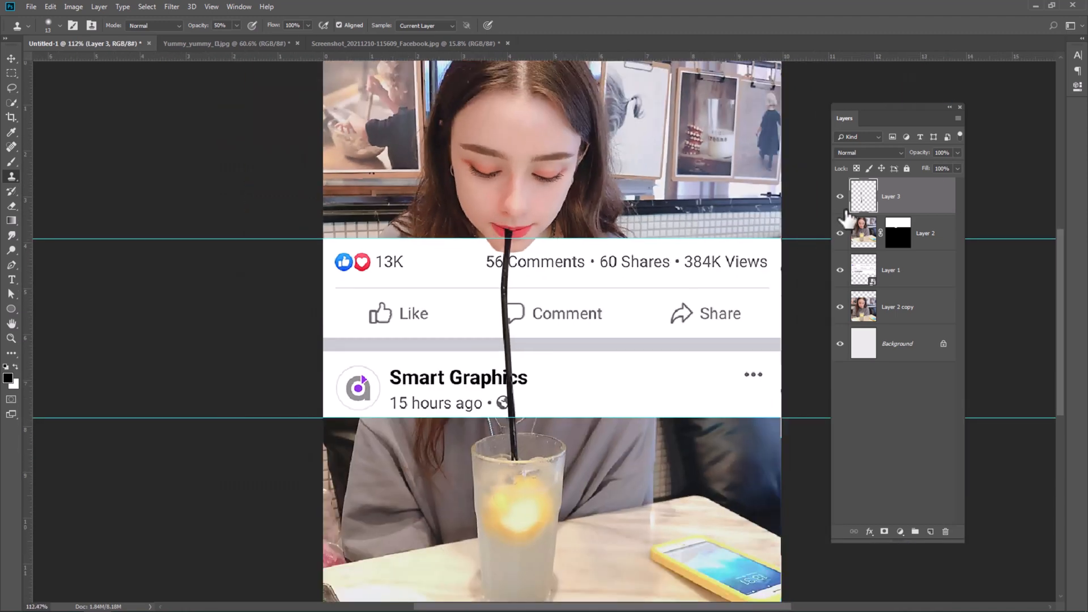
{"action": "left_click", "coordinate": [840, 198]}
{"action": "left_click", "coordinate": [840, 198]}
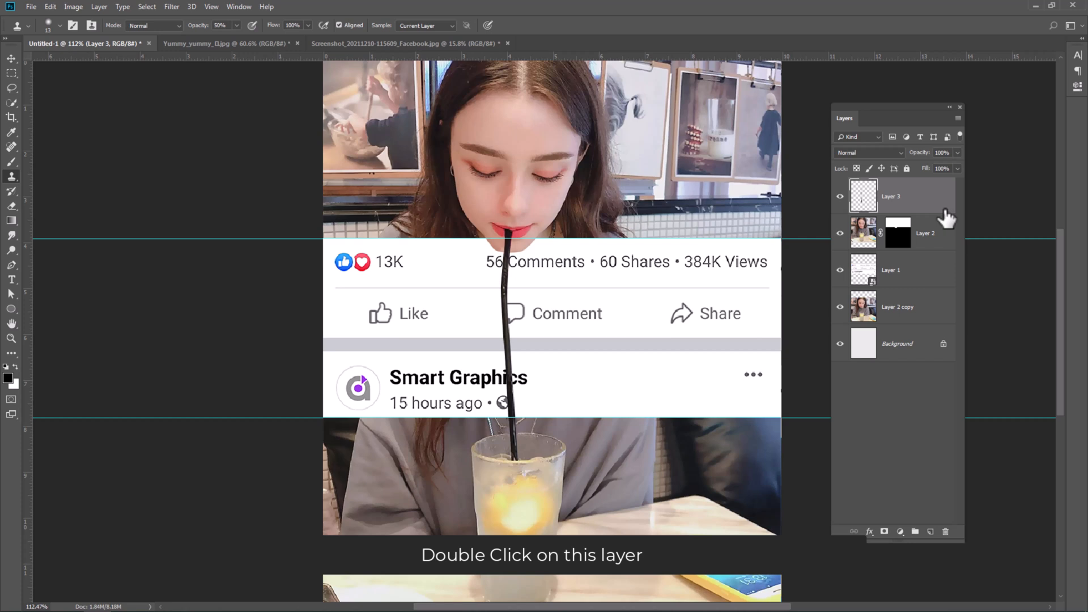
Add a drop shadow to Layer 3, offset to the straw's left by about 13 px, at 33% opacity
{"action": "double_click", "coordinate": [929, 216]}
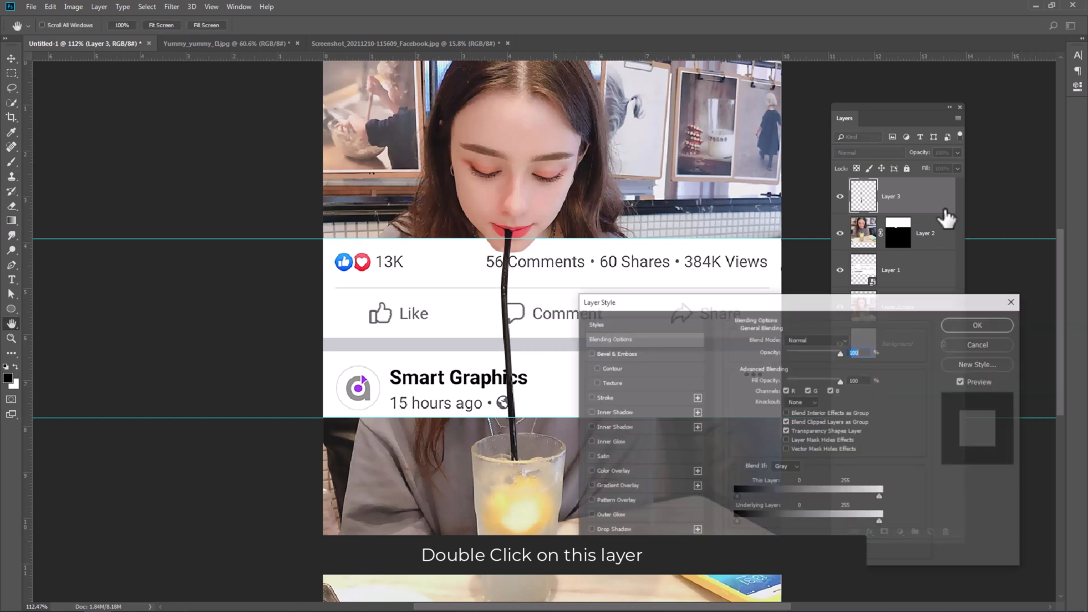
{"action": "left_click", "coordinate": [590, 529]}
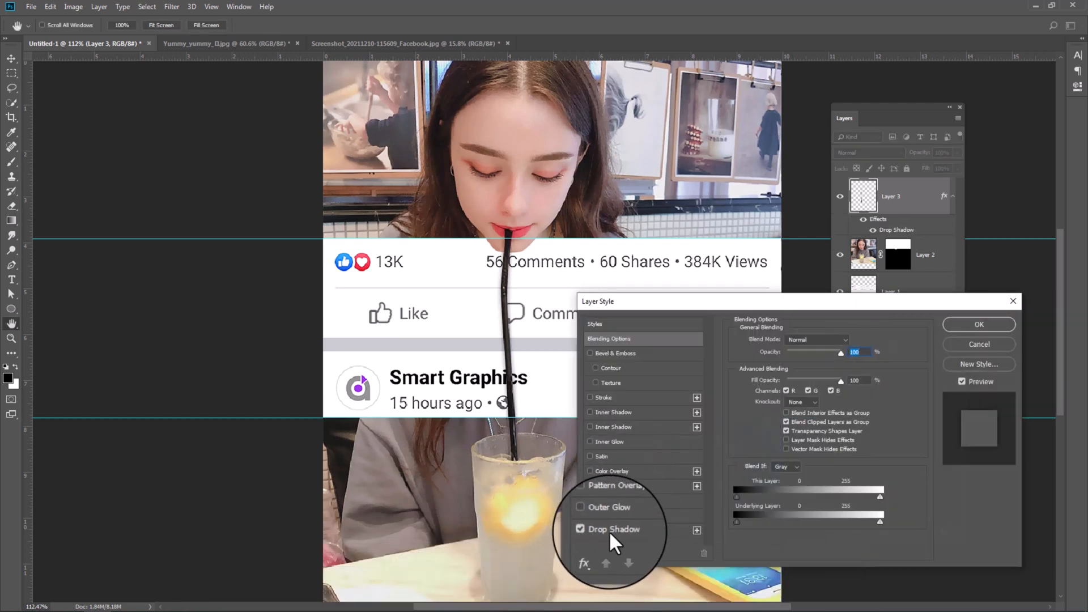
{"action": "left_click", "coordinate": [608, 530]}
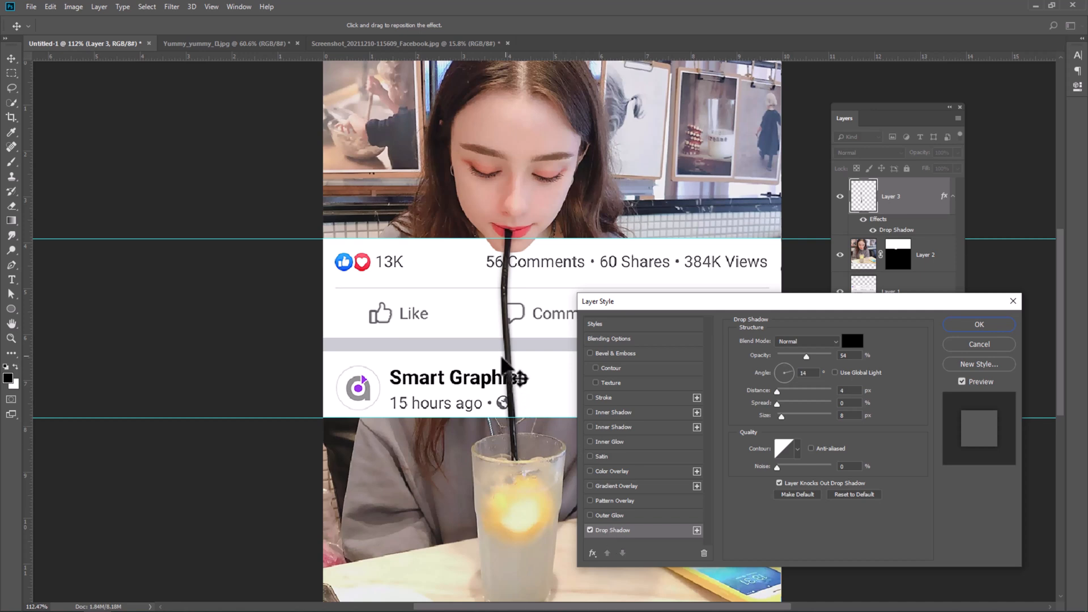
{"action": "left_click_drag", "start_coordinate": [502, 358], "coordinate": [501, 361]}
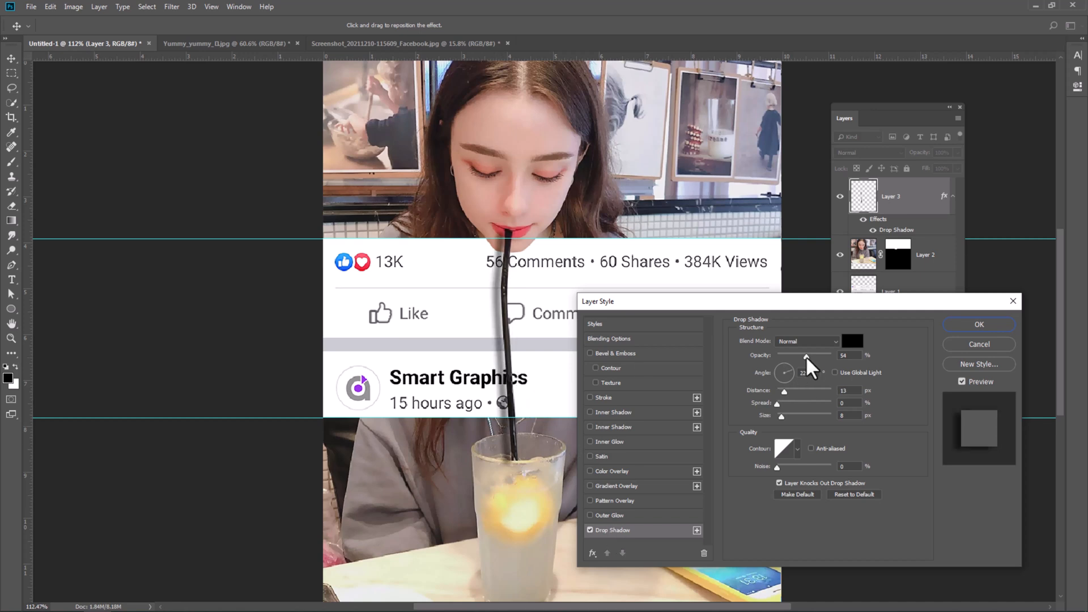
{"action": "left_click_drag", "start_coordinate": [807, 359], "coordinate": [795, 356]}
{"action": "left_click", "coordinate": [990, 323]}
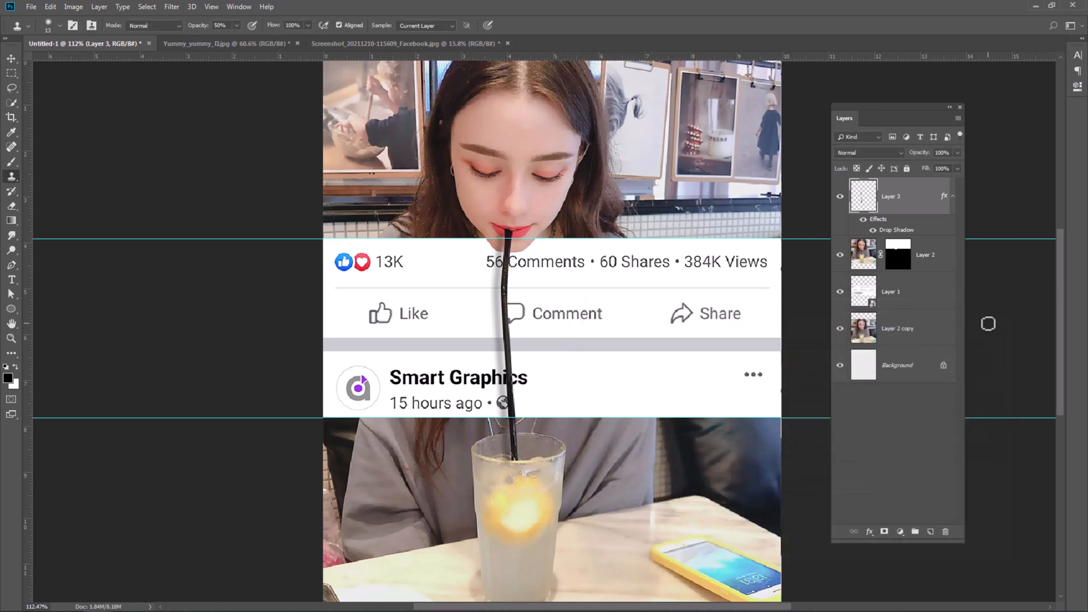
Separate Layer 3's drop shadow into its own layer and rename that layer shadow
{"action": "right_click", "coordinate": [904, 232]}
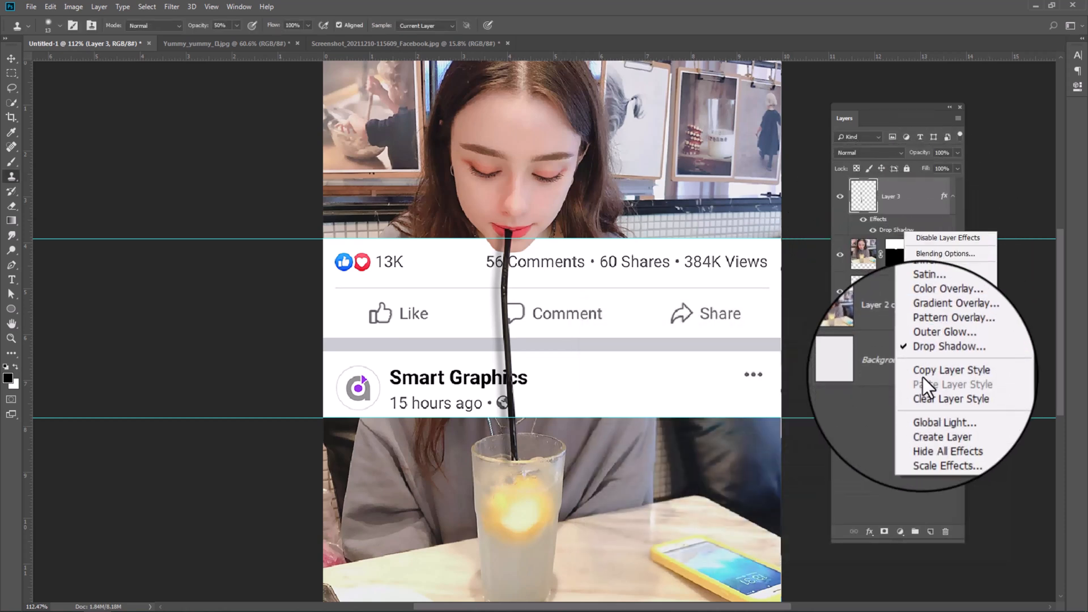
{"action": "left_click", "coordinate": [928, 418]}
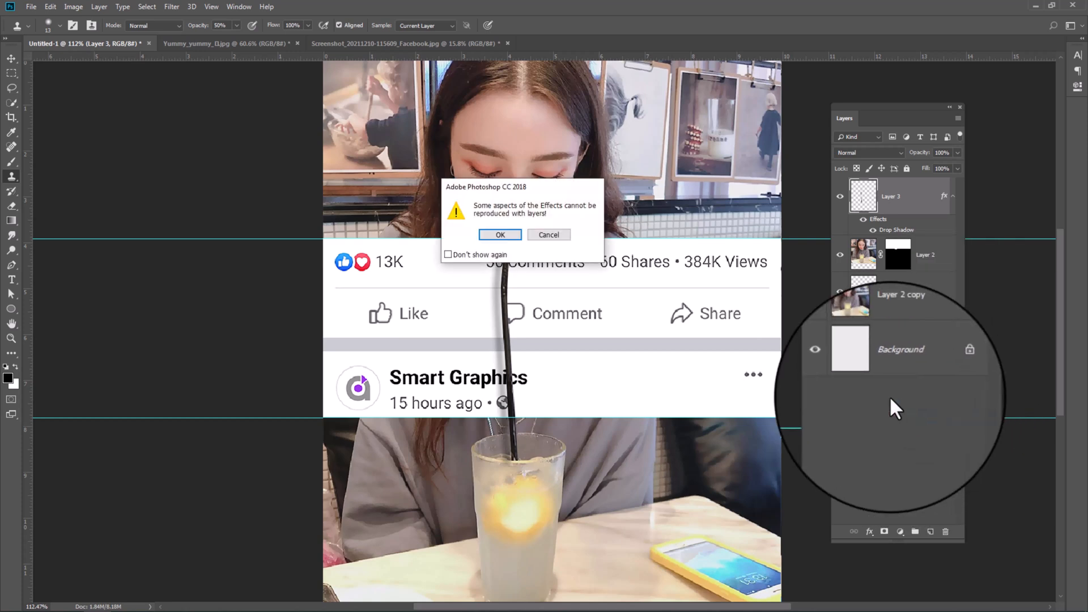
{"action": "left_click", "coordinate": [502, 235]}
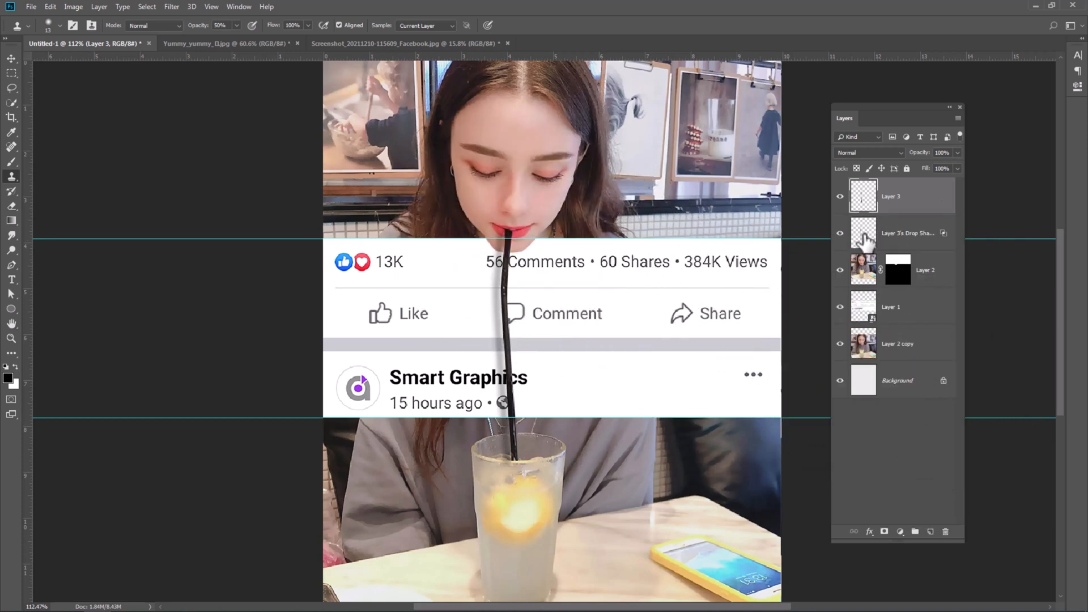
{"action": "left_click", "coordinate": [904, 235]}
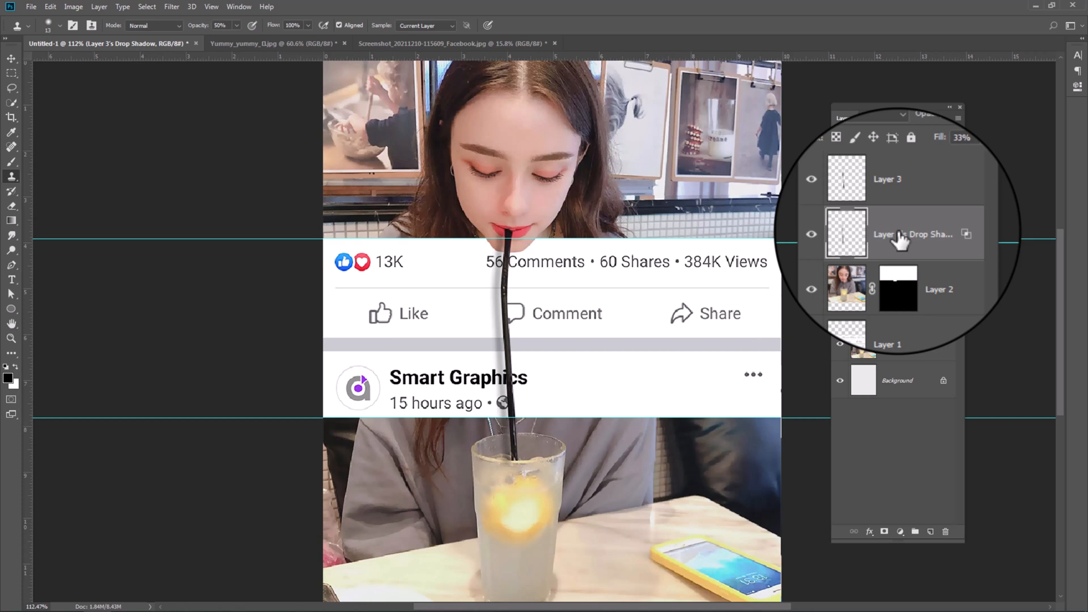
{"action": "double_click", "coordinate": [899, 233]}
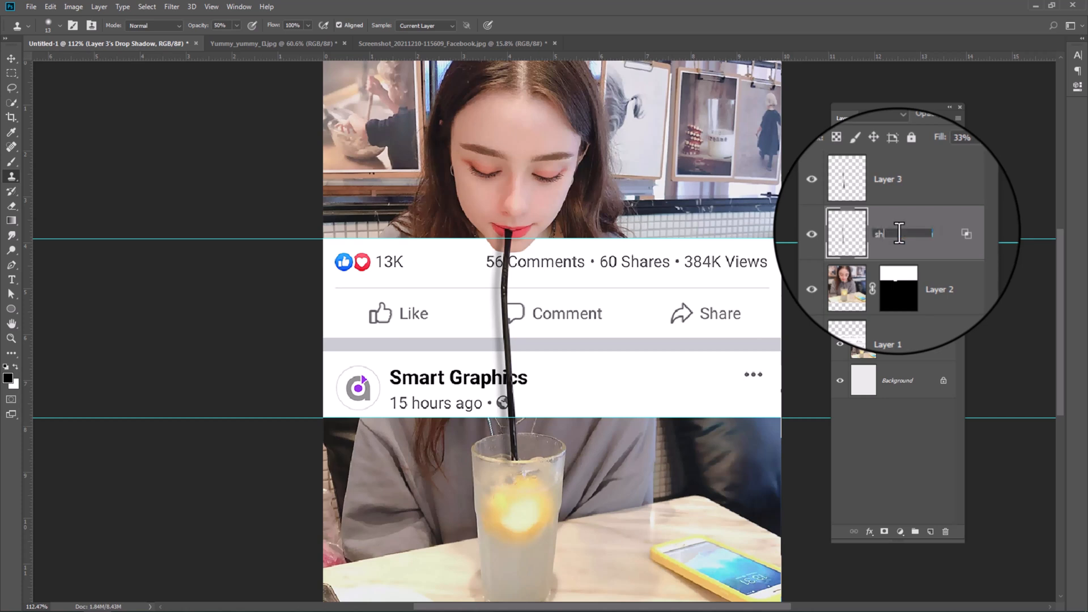
{"action": "key", "text": "Return"}
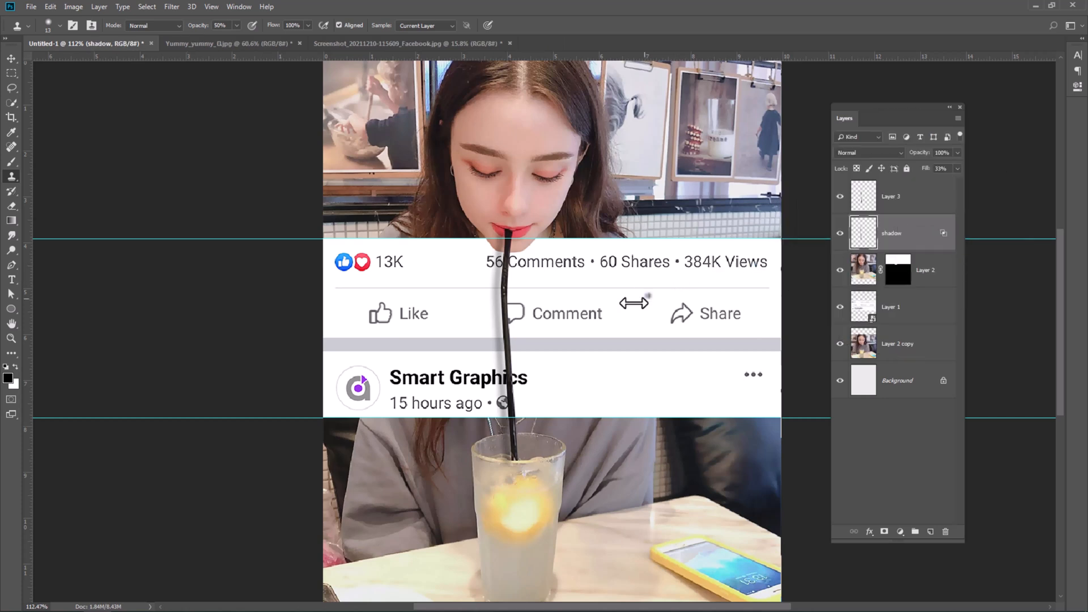
Add a layer mask to the shadow layer and ready the Brush tool with black as the foreground colour
{"action": "scroll", "coordinate": [550, 308], "scroll_direction": "up", "scroll_amount": 5}
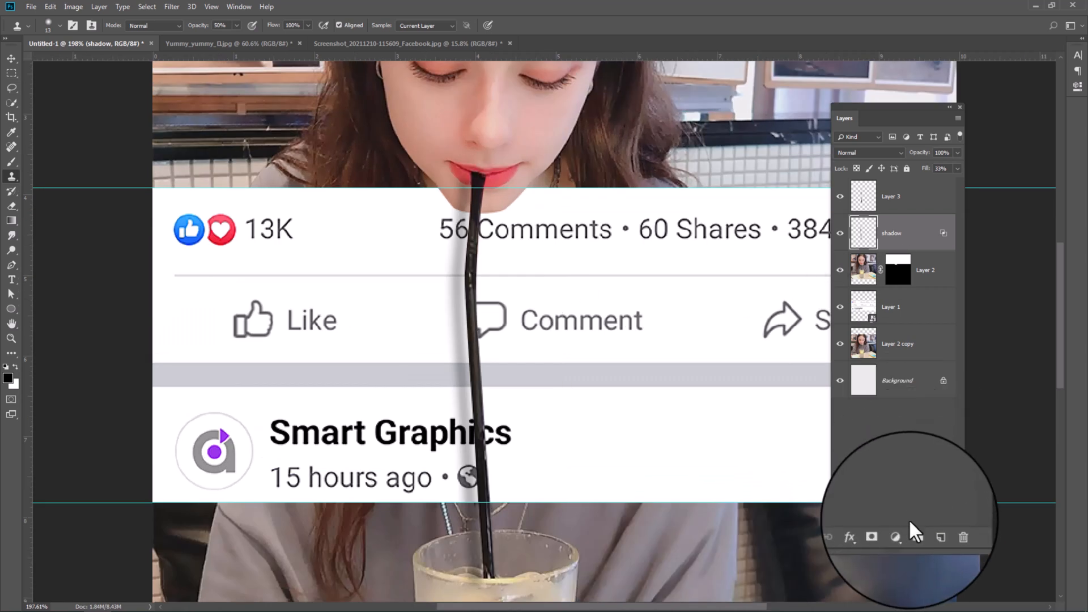
{"action": "left_click", "coordinate": [884, 531]}
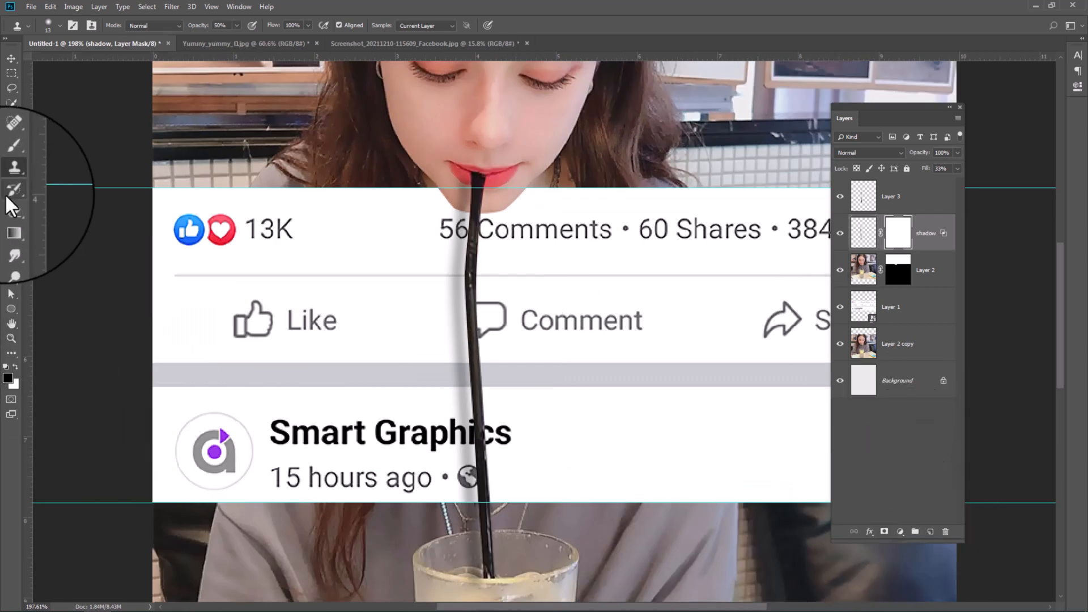
{"action": "left_click", "coordinate": [12, 169]}
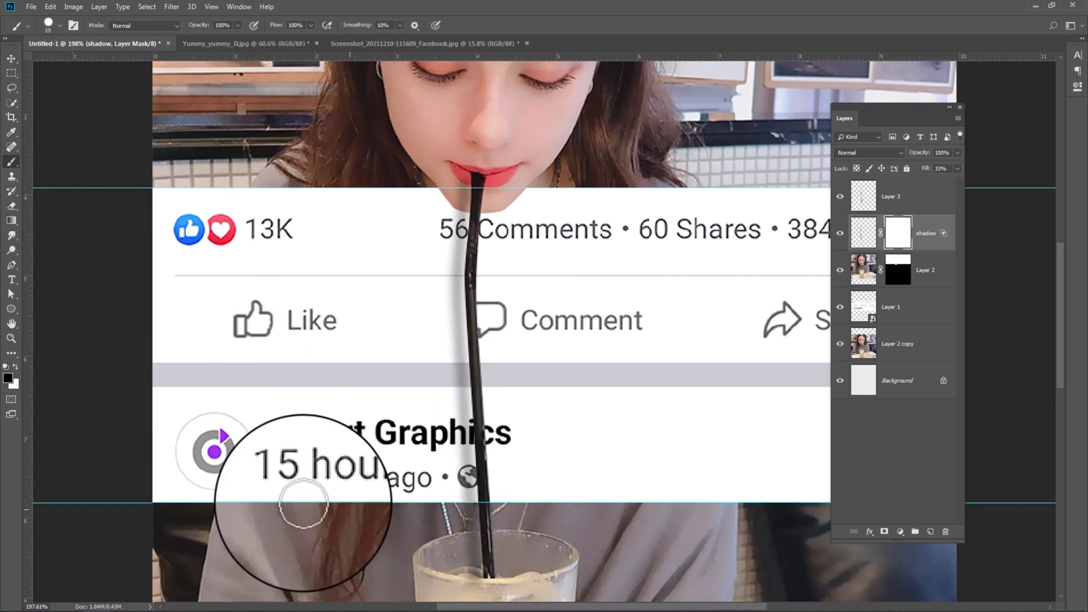
{"action": "left_click", "coordinate": [15, 368]}
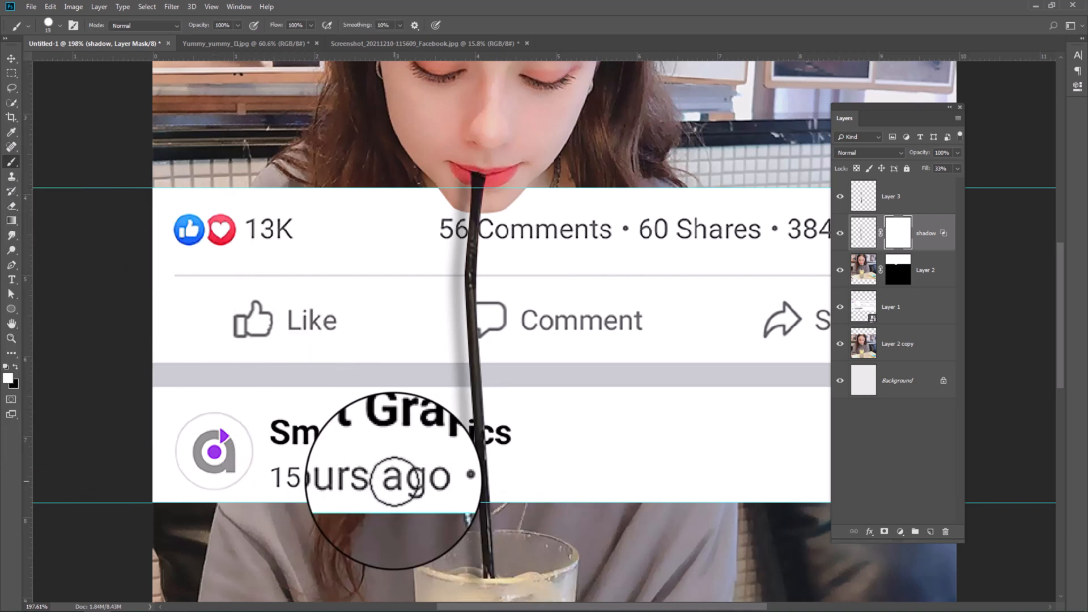
{"action": "left_click", "coordinate": [15, 367]}
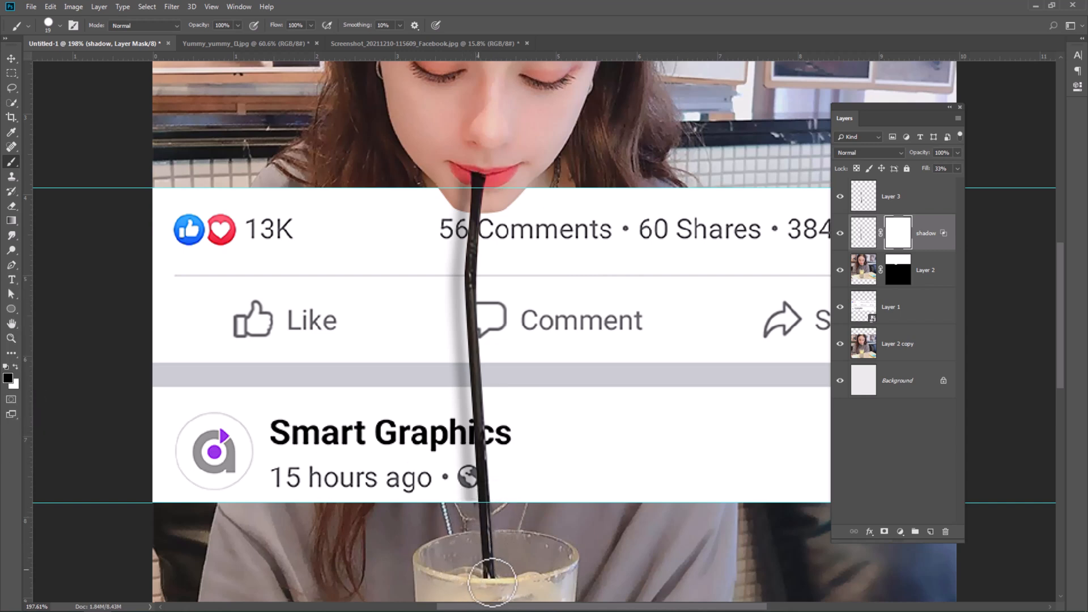
Paint black on the straw shadow's mask to hide the shadow over the glass and sweater area and over the chin
{"action": "mouse_move", "coordinate": [476, 584]}
{"action": "left_mouse_down"}
{"action": "mouse_move", "coordinate": [489, 536]}
{"action": "mouse_move", "coordinate": [479, 515]}
{"action": "left_mouse_up"}
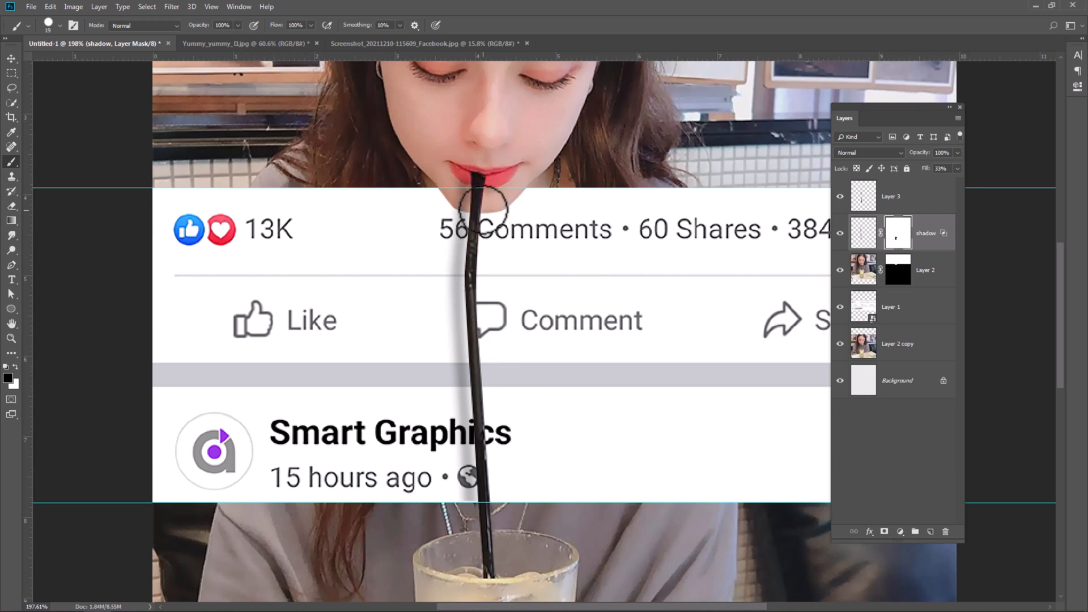
{"action": "mouse_move", "coordinate": [483, 210]}
{"action": "left_mouse_down"}
{"action": "mouse_move", "coordinate": [465, 187]}
{"action": "mouse_move", "coordinate": [470, 176]}
{"action": "mouse_move", "coordinate": [463, 192]}
{"action": "left_mouse_up"}
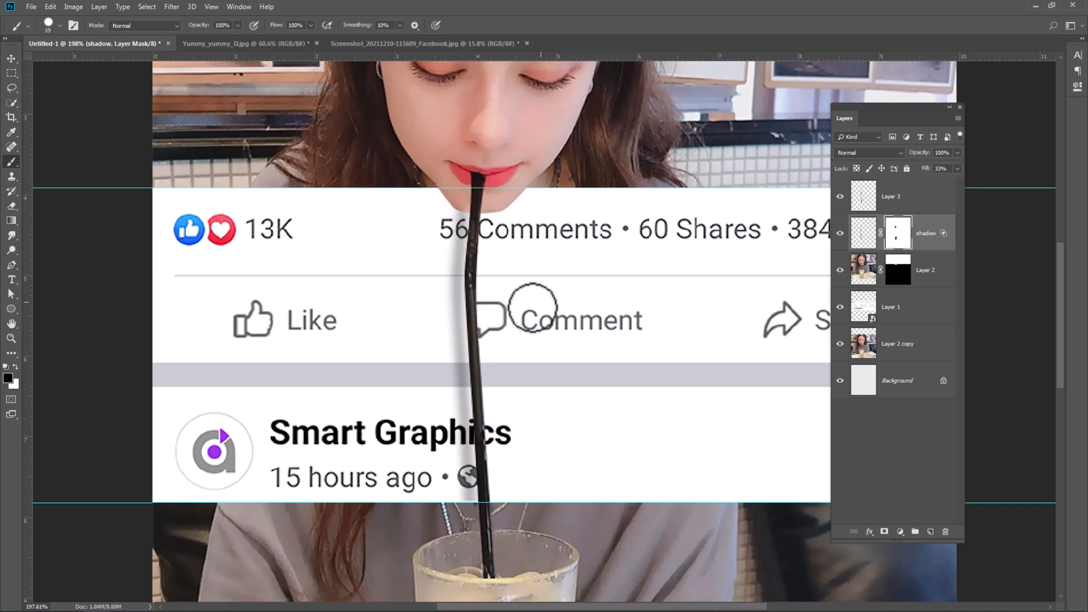
Add a new empty layer directly above Layer 1 and name it shadow
{"action": "left_click", "coordinate": [904, 294]}
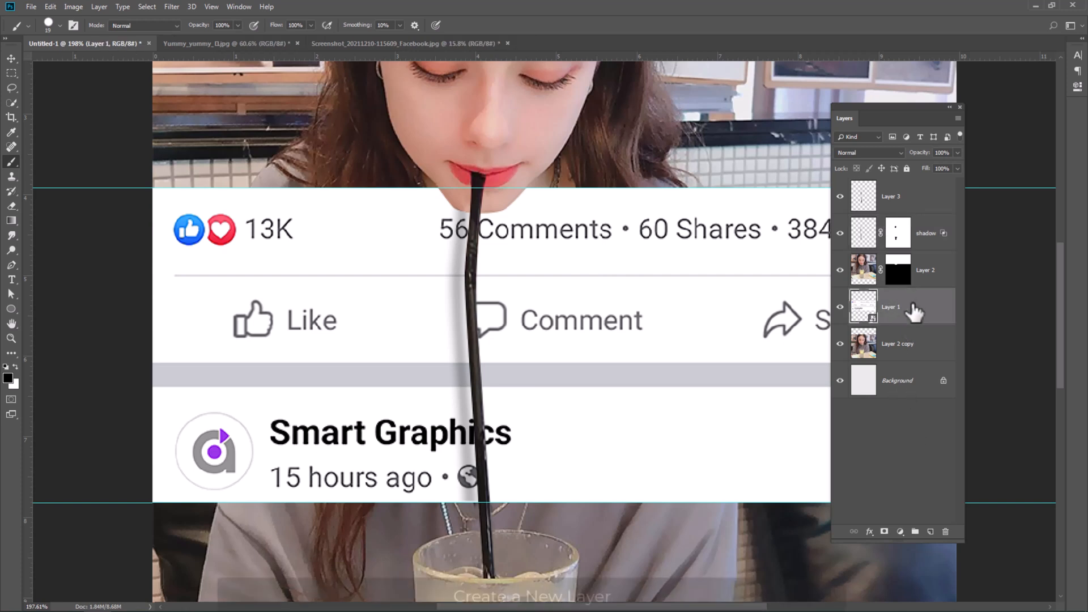
{"action": "left_click", "coordinate": [930, 532]}
{"action": "double_click", "coordinate": [891, 307]}
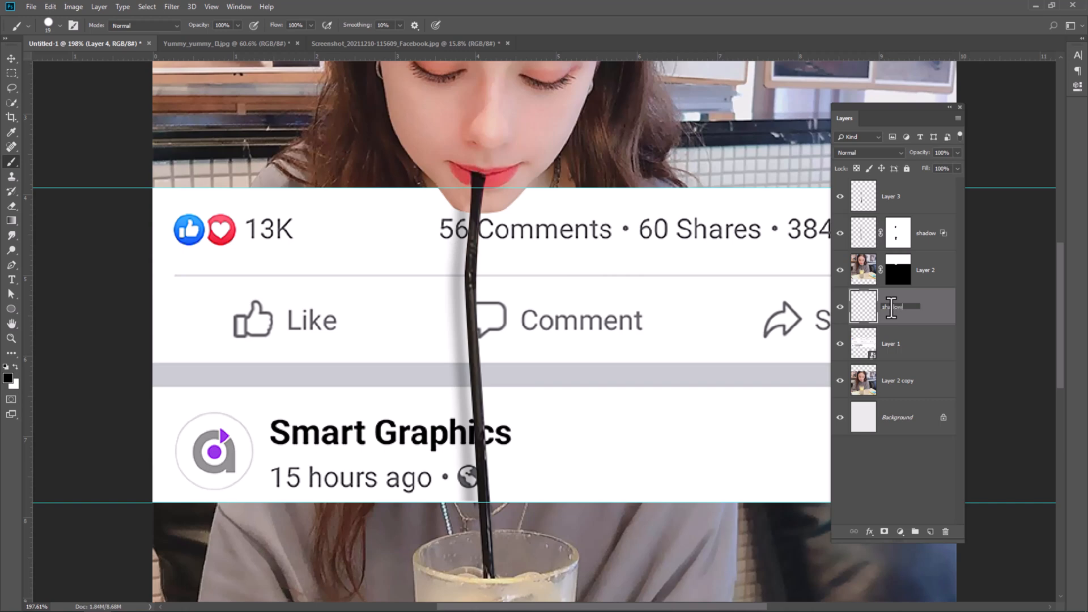
{"action": "type", "text": "shadow"}
{"action": "key", "text": "Return"}
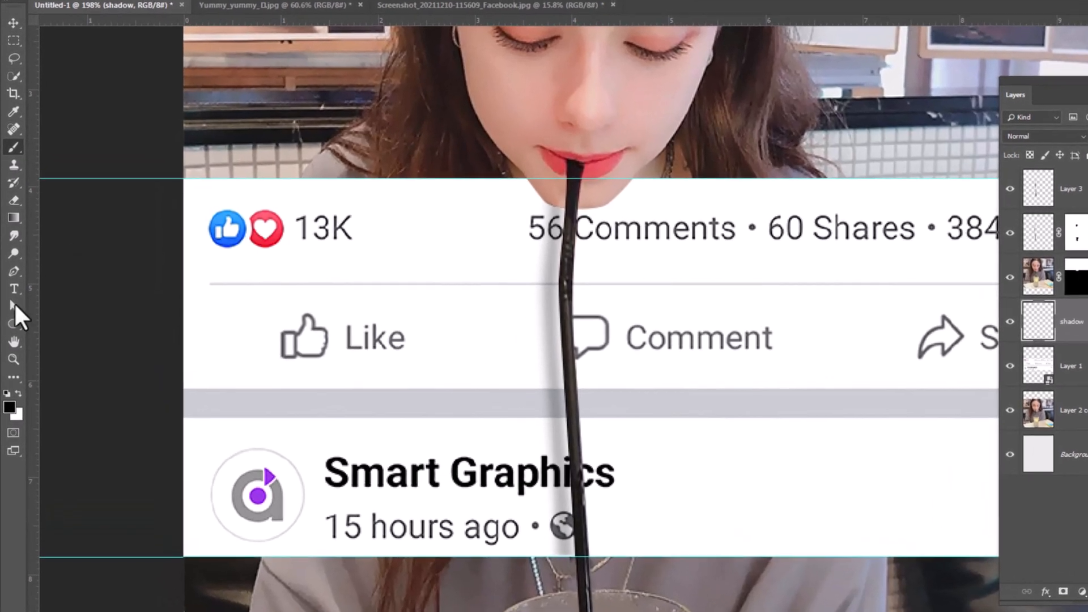
Paint a soft black shadow around the chin on the new shadow layer with a 66 px Soft Round brush at 0% hardness
{"action": "right_click", "coordinate": [363, 280]}
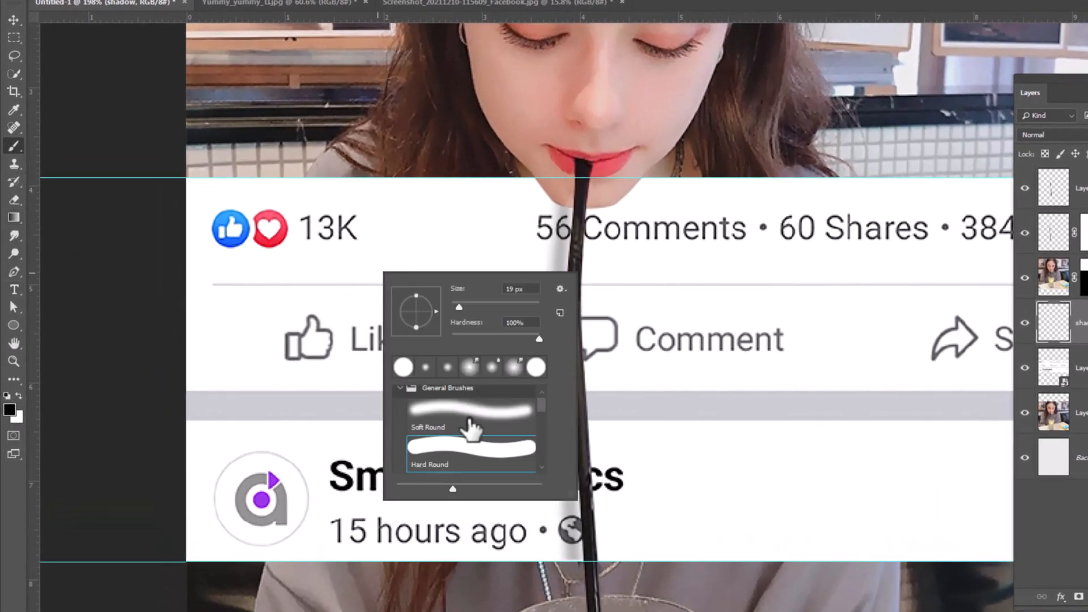
{"action": "left_click", "coordinate": [472, 414]}
{"action": "left_click_drag", "start_coordinate": [479, 310], "coordinate": [481, 310]}
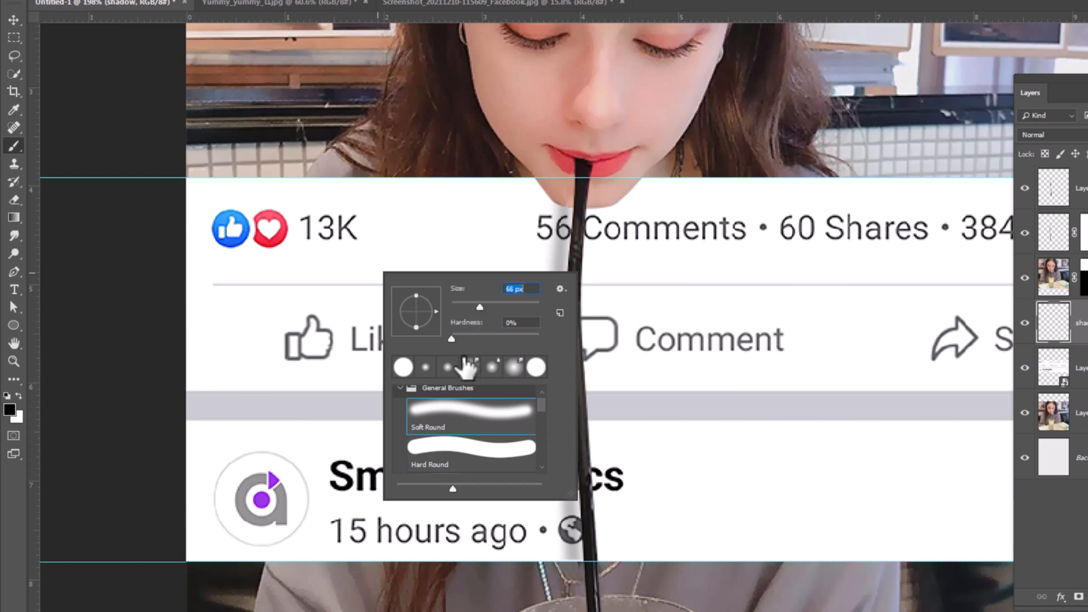
{"action": "key", "text": "Return"}
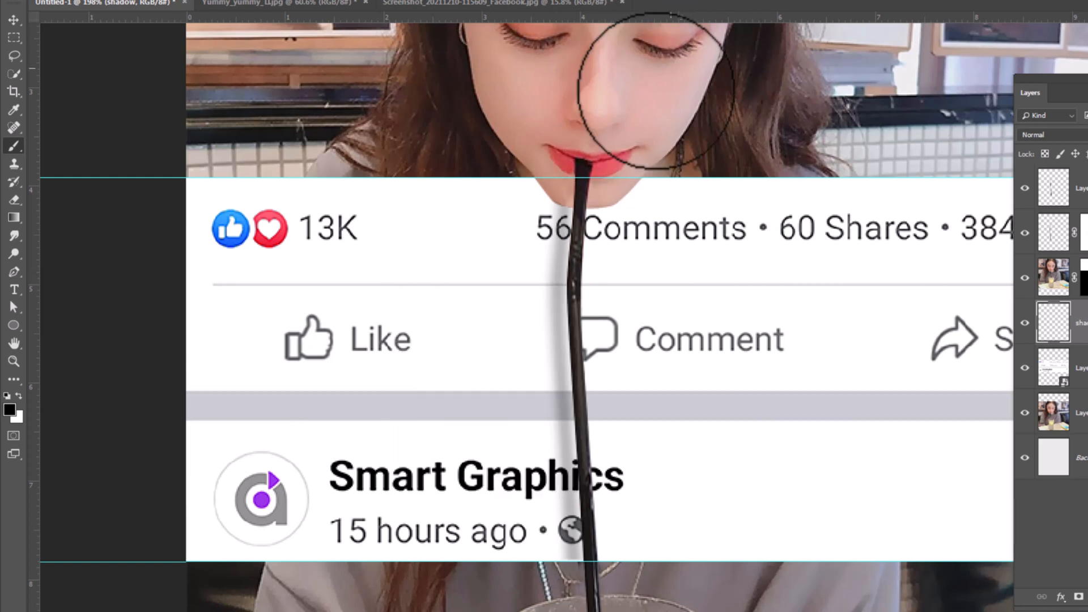
{"action": "mouse_move", "coordinate": [570, 171]}
{"action": "left_mouse_down"}
{"action": "mouse_move", "coordinate": [548, 146]}
{"action": "mouse_move", "coordinate": [583, 126]}
{"action": "mouse_move", "coordinate": [607, 160]}
{"action": "mouse_move", "coordinate": [630, 140]}
{"action": "mouse_move", "coordinate": [548, 138]}
{"action": "left_mouse_up"}
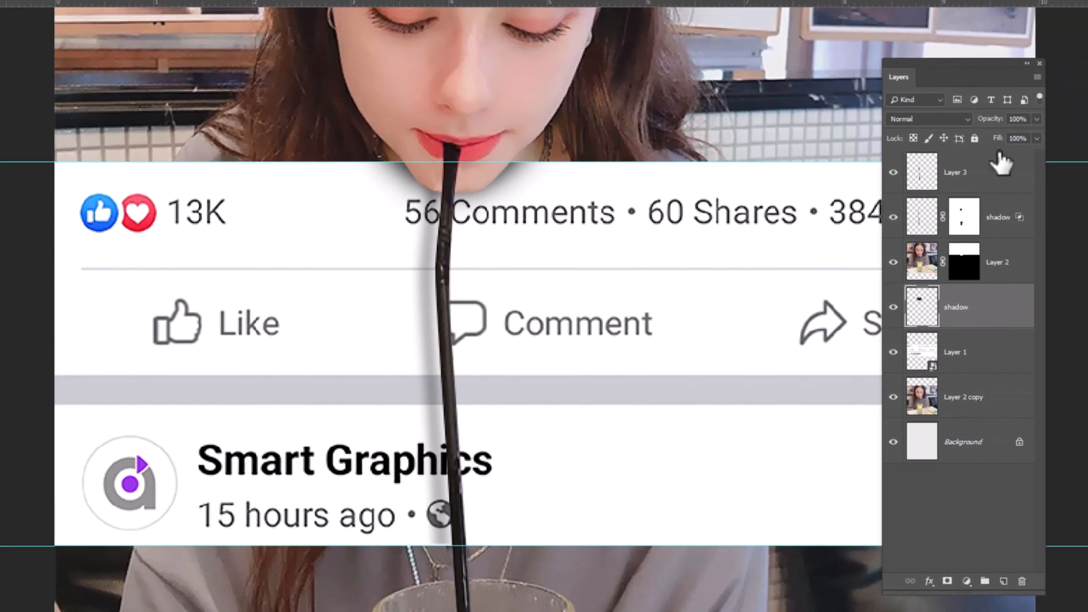
Lower the opacity of the chin shadow and deselect all layers
{"action": "left_click", "coordinate": [955, 172]}
{"action": "left_click_drag", "start_coordinate": [990, 121], "coordinate": [970, 122]}
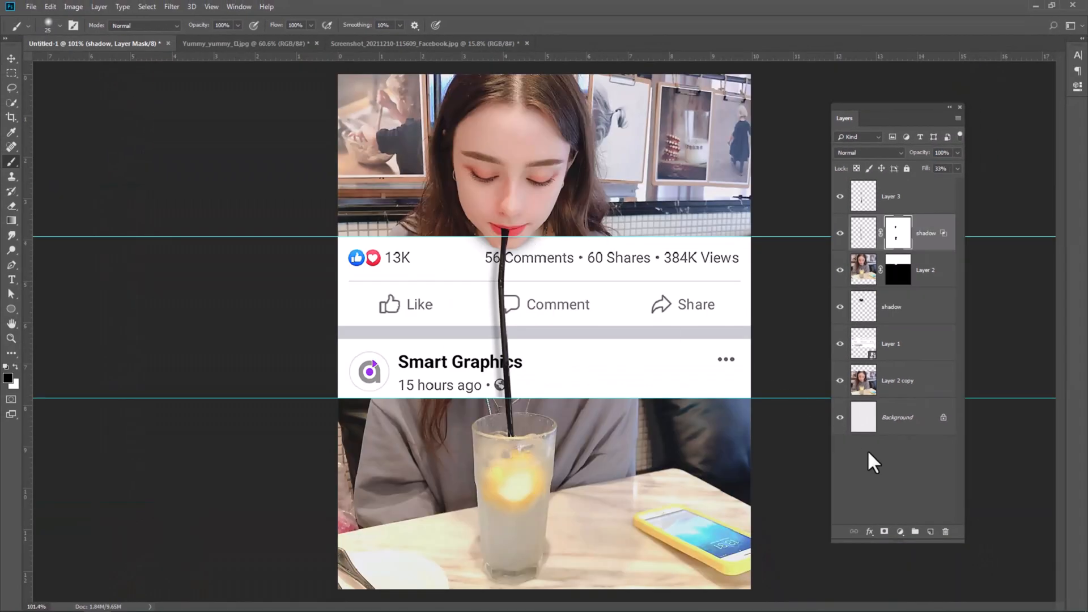
{"action": "left_click", "coordinate": [872, 462]}
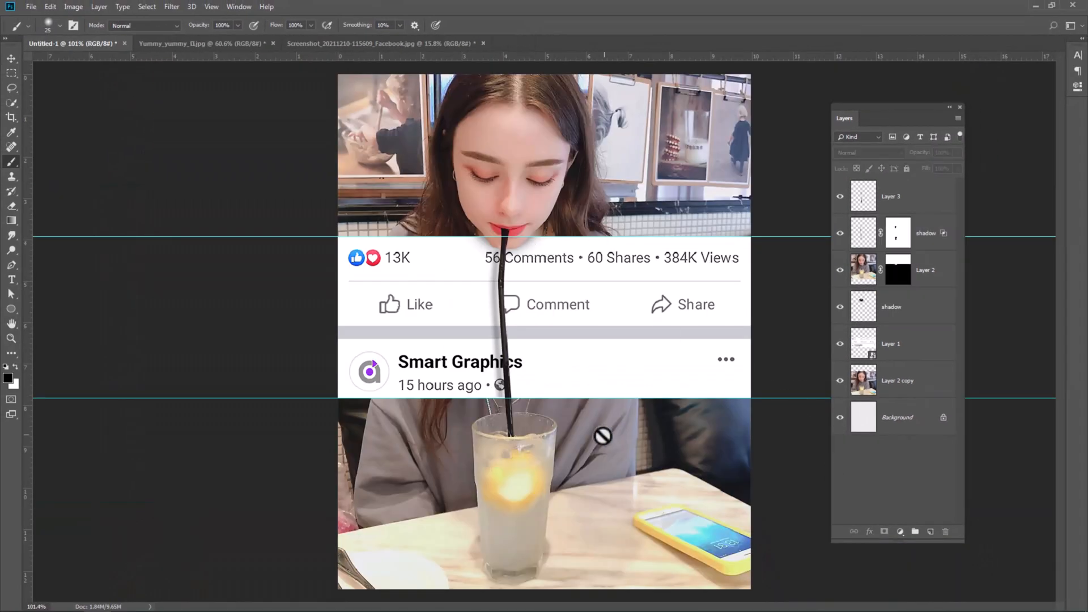
{"action": "key", "text": "ctrl+minus"}
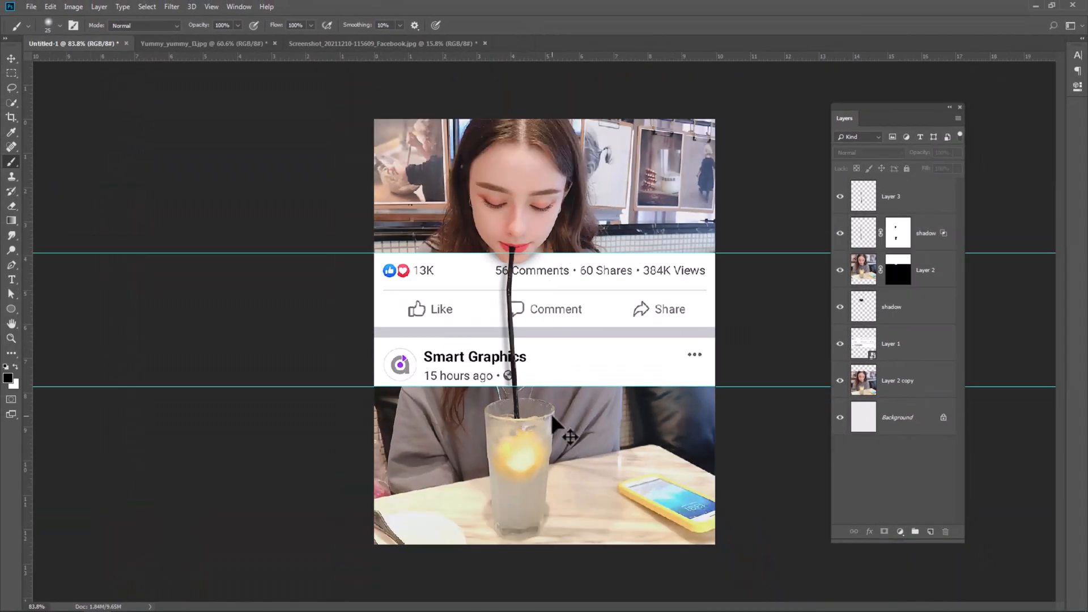
Outline the glass and tabletop on Layer 2 copy with the Polygonal Lasso and mask the layer to that selection
{"action": "left_click", "coordinate": [891, 392]}
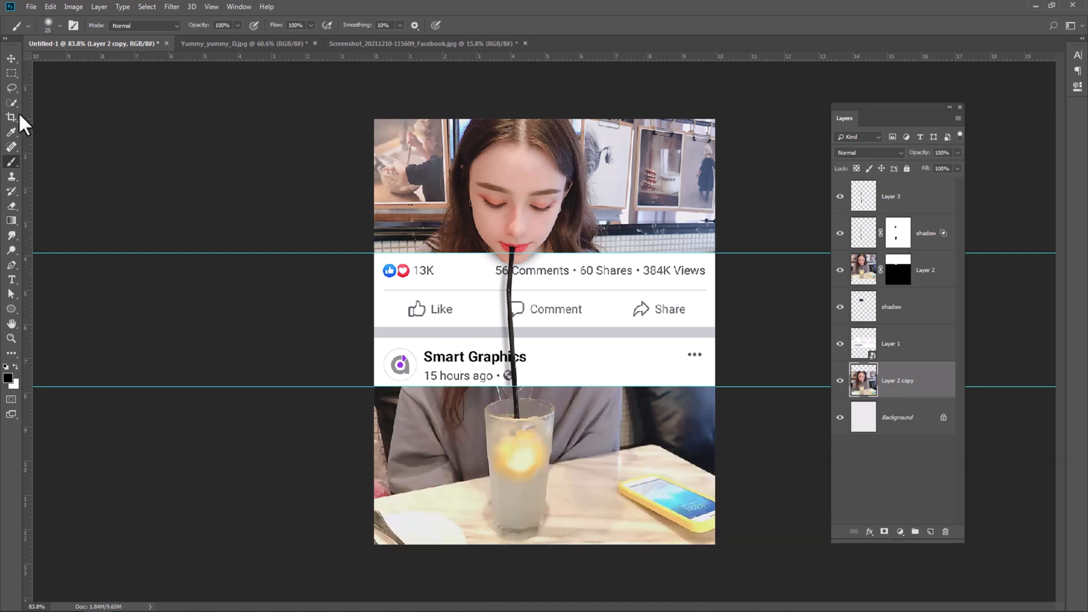
{"action": "left_click", "coordinate": [12, 73]}
{"action": "left_click", "coordinate": [33, 102]}
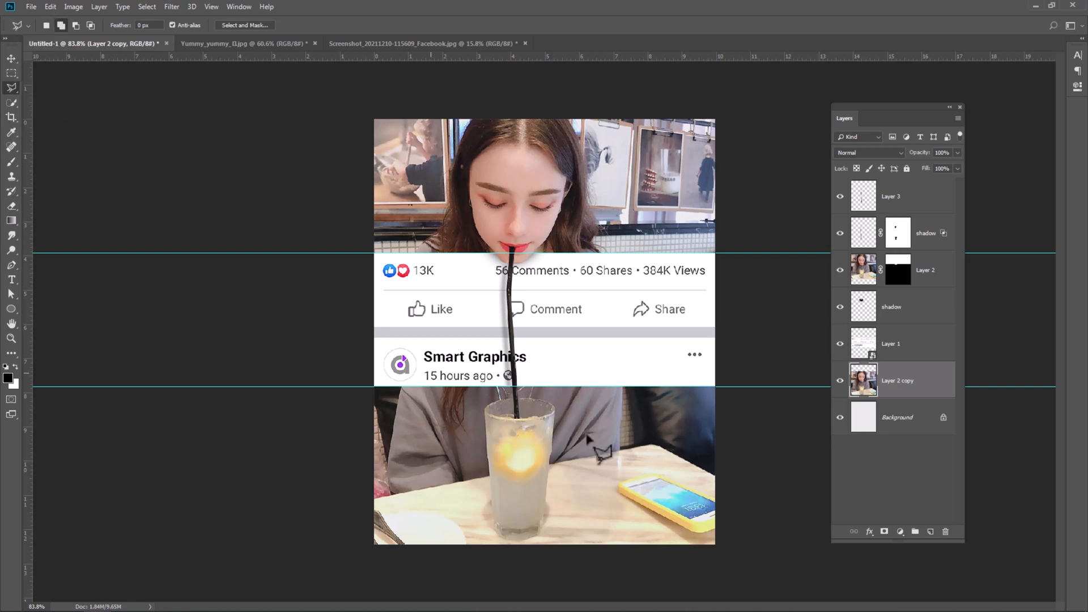
{"action": "left_click", "coordinate": [715, 476]}
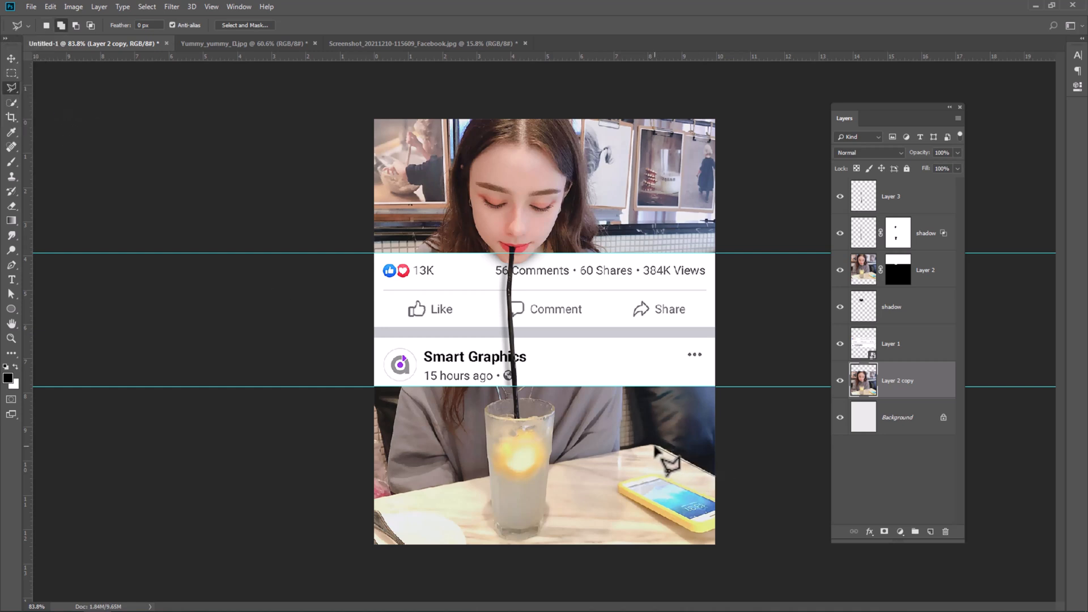
{"action": "left_click", "coordinate": [654, 447]}
{"action": "left_click", "coordinate": [551, 463]}
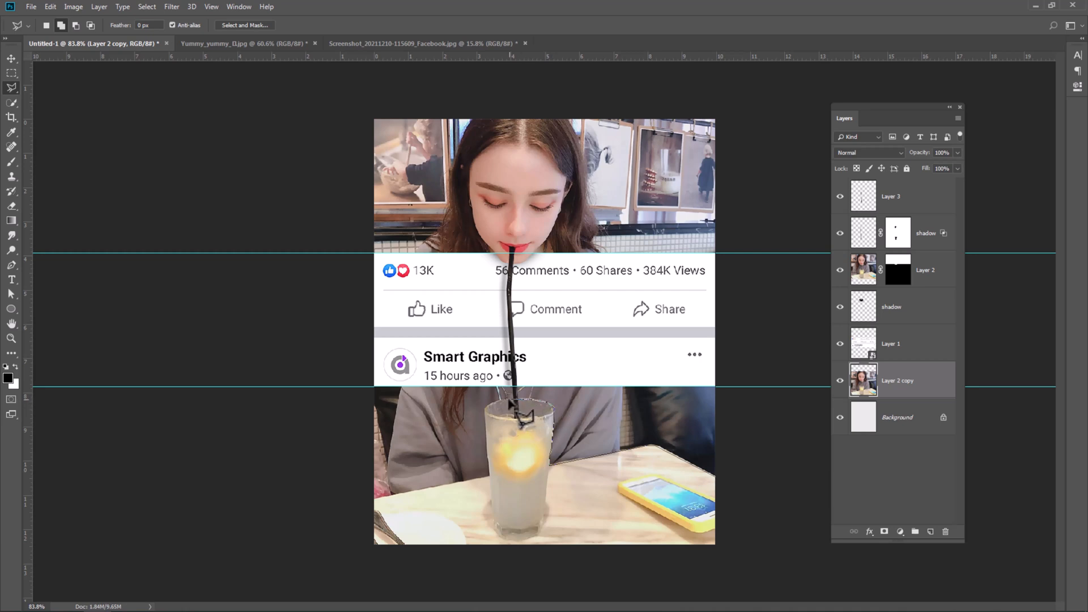
{"action": "left_click", "coordinate": [485, 408]}
{"action": "left_click", "coordinate": [490, 476]}
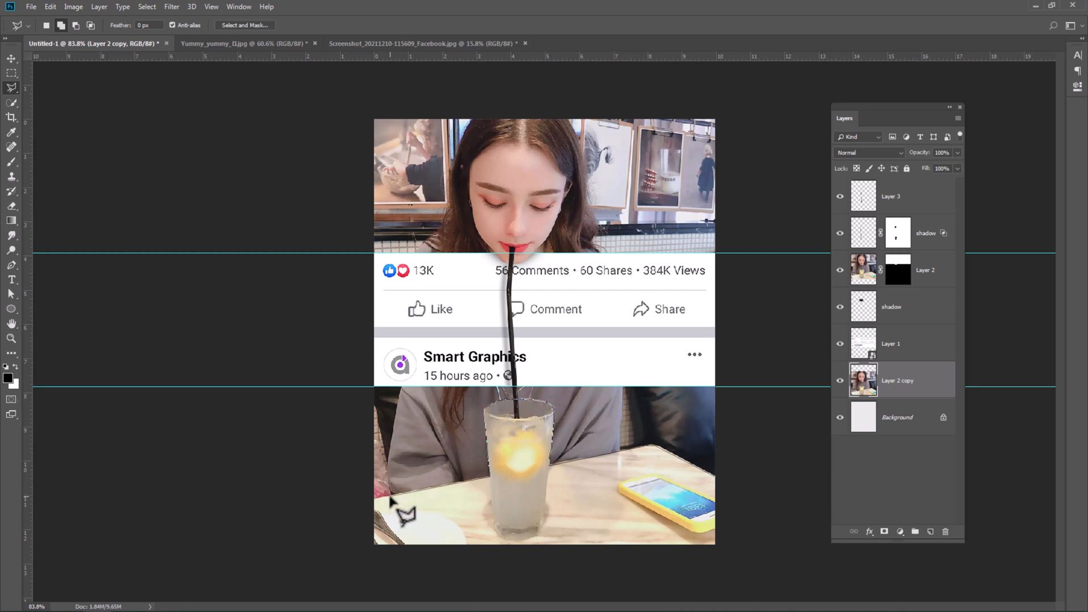
{"action": "left_click", "coordinate": [366, 501]}
{"action": "left_click", "coordinate": [354, 559]}
{"action": "left_click", "coordinate": [717, 569]}
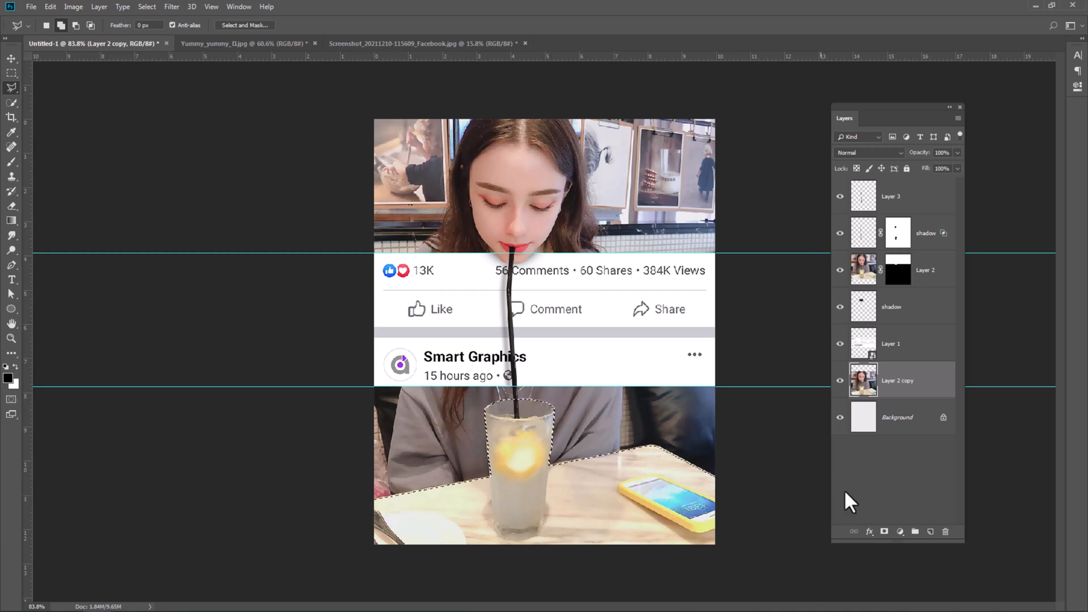
{"action": "left_click", "coordinate": [884, 533]}
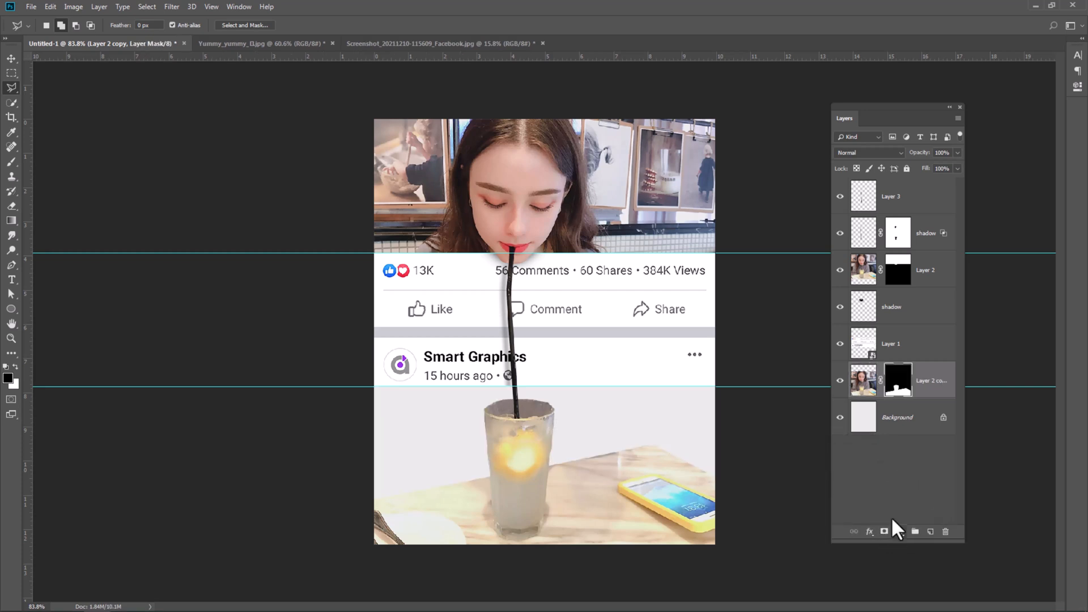
Add a Solid Color fill layer above the Background in grey-brown #84776f, sampled from the image
{"action": "left_click", "coordinate": [902, 422]}
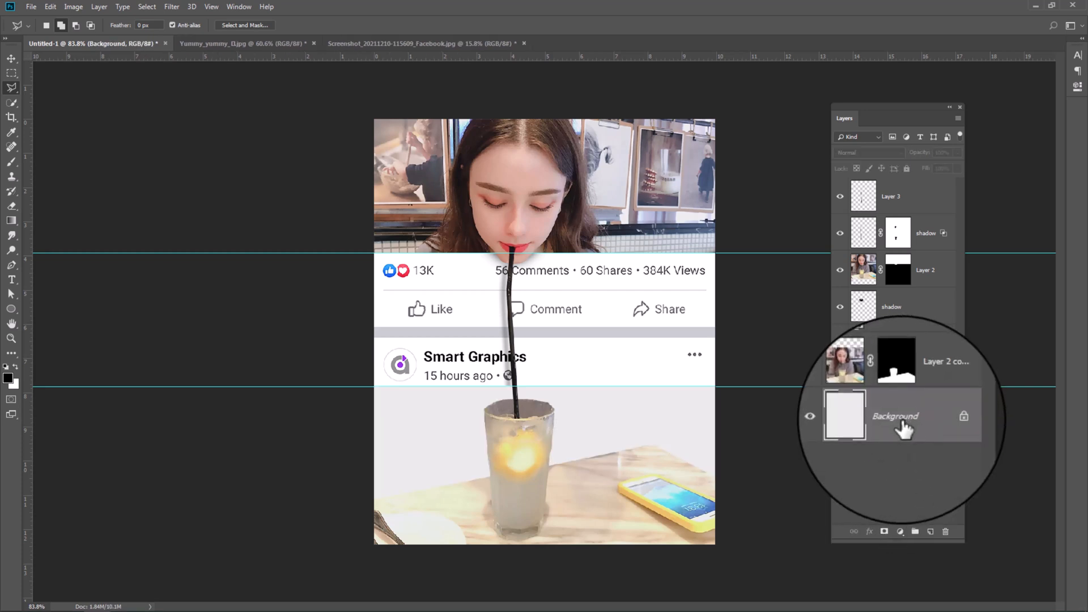
{"action": "left_click", "coordinate": [900, 531]}
{"action": "left_click", "coordinate": [927, 331]}
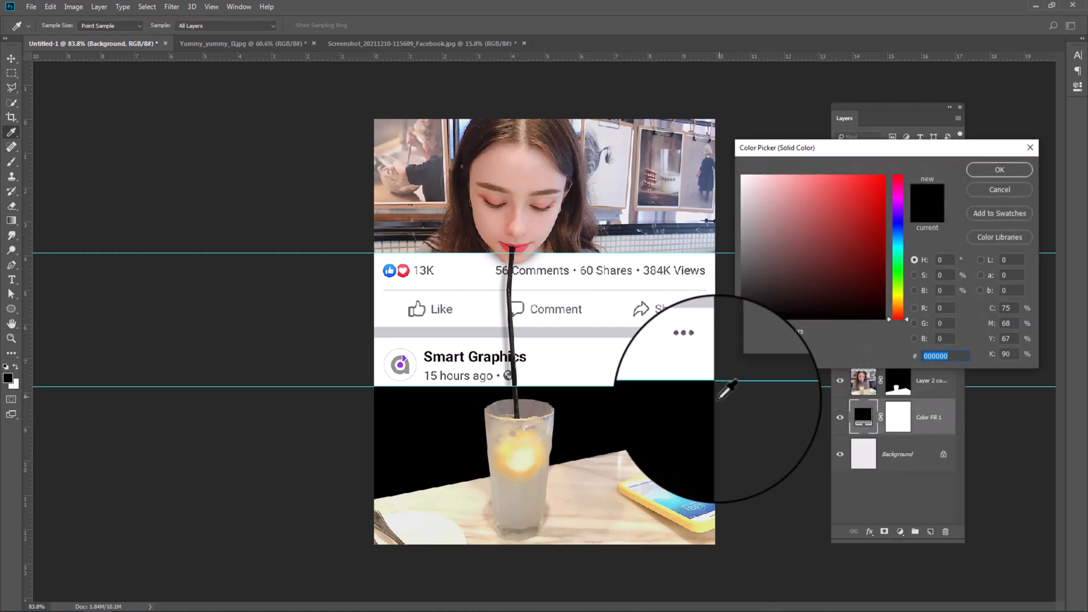
{"action": "left_click", "coordinate": [596, 465]}
{"action": "left_click_drag", "start_coordinate": [596, 466], "coordinate": [527, 407]}
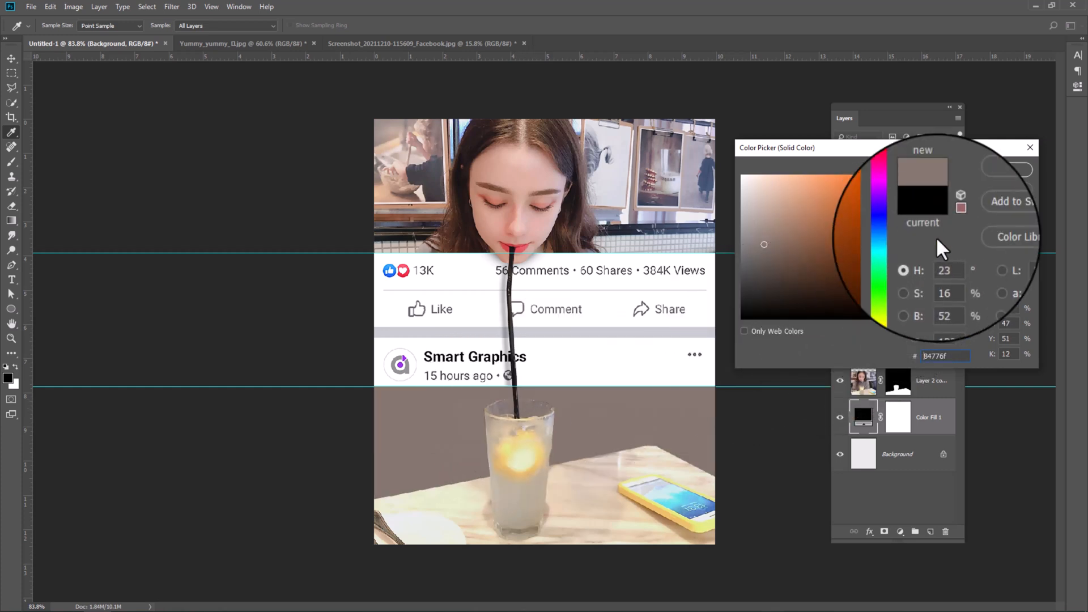
{"action": "left_click", "coordinate": [985, 172]}
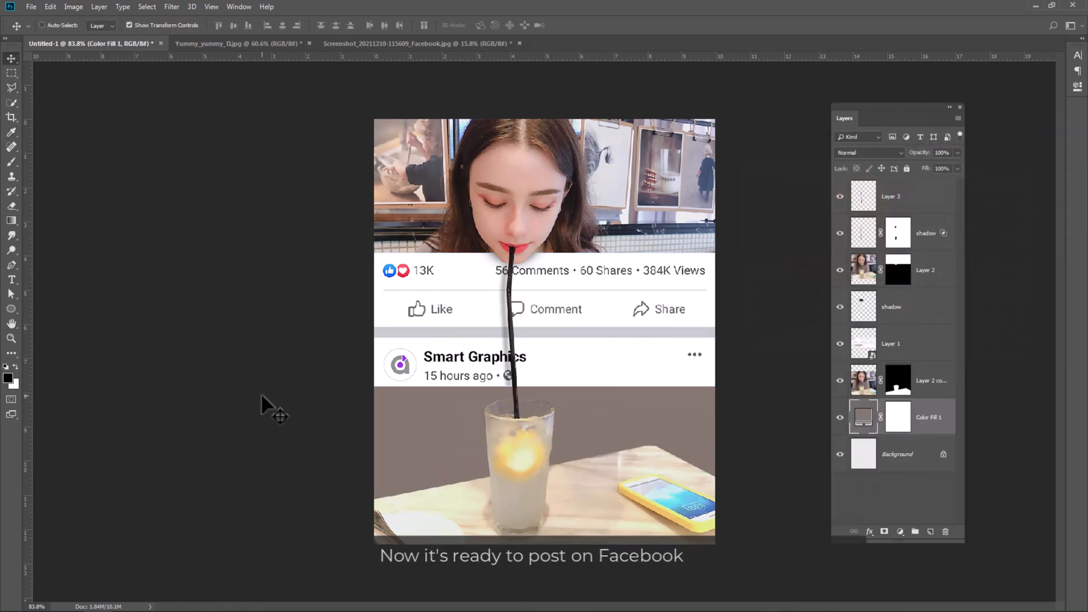